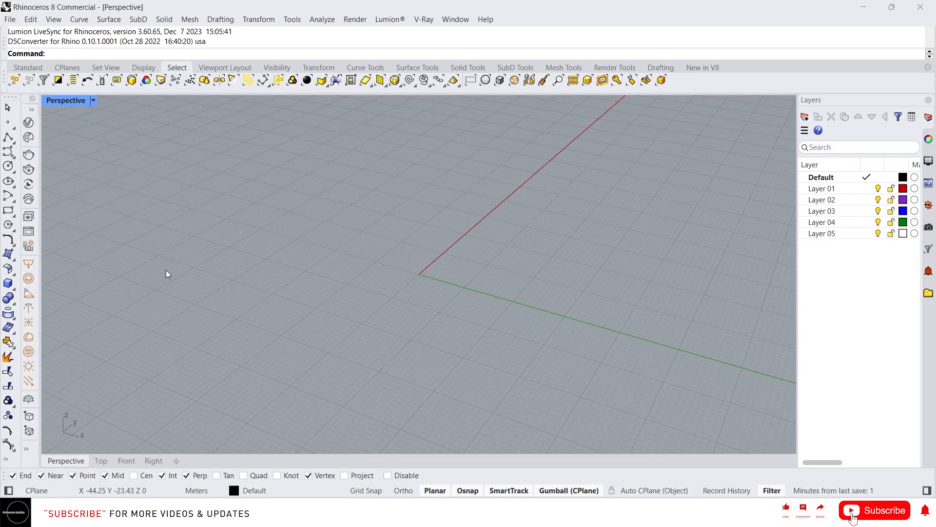
Step: Tear off the Solid tools flyout as a floating toolbar
right_click_drag(166, 271, 74, 316)
left_click(14, 291)
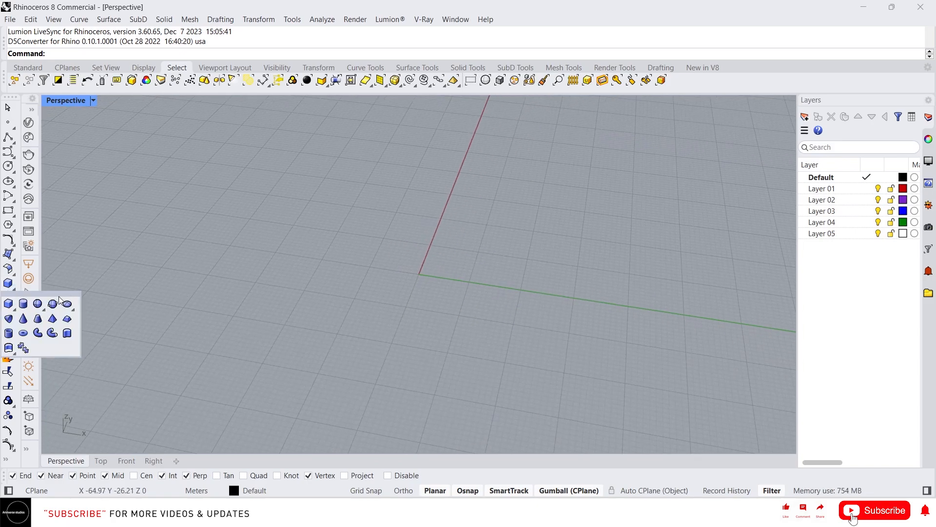
left_click_drag(51, 300, 108, 134)
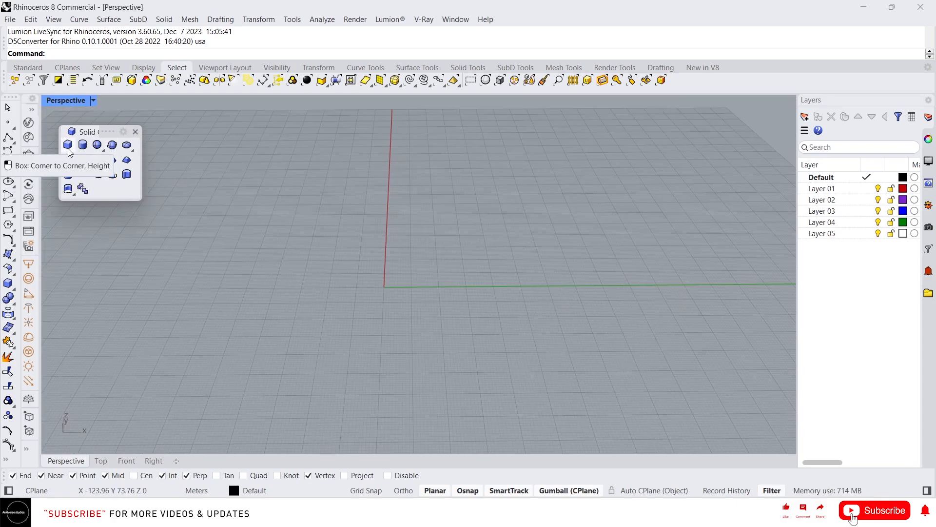
Step: Draw a box by picking two base corners on the grid and a height
left_click(69, 151)
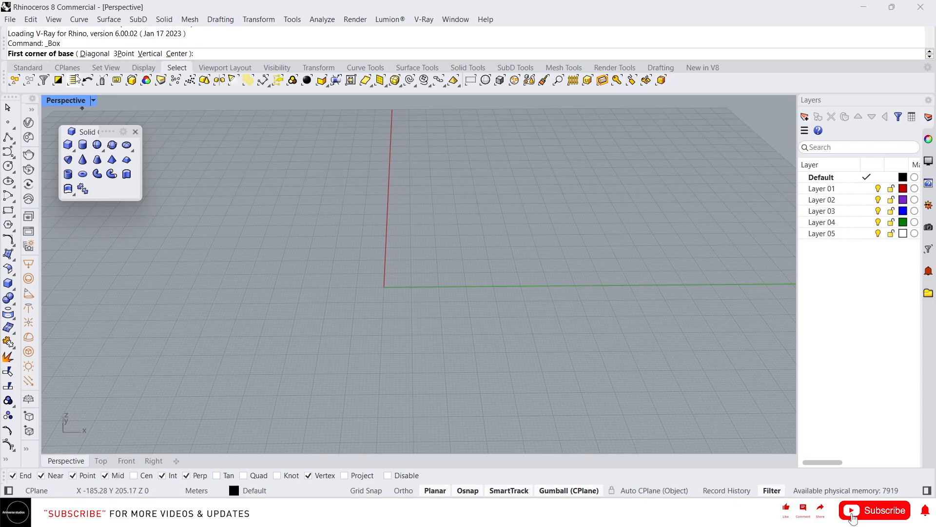
left_click(402, 192)
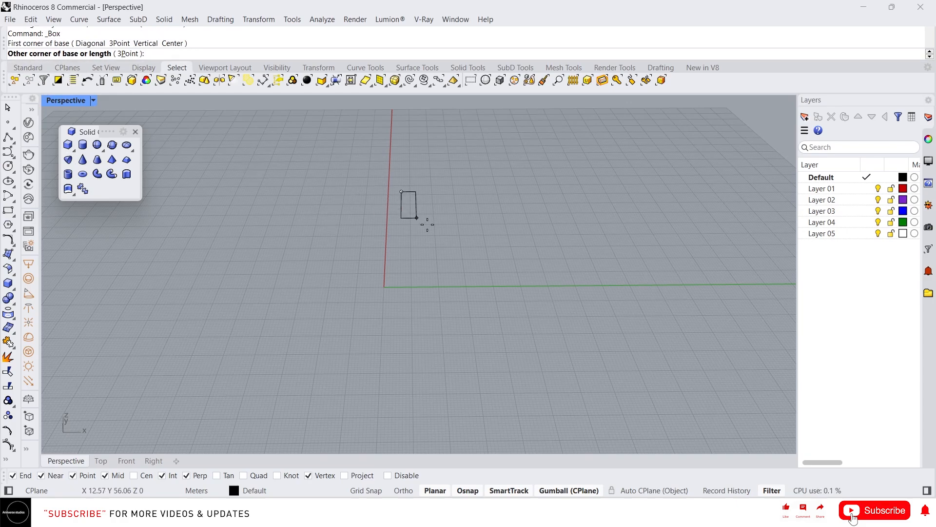
left_click(565, 272)
left_click(580, 165)
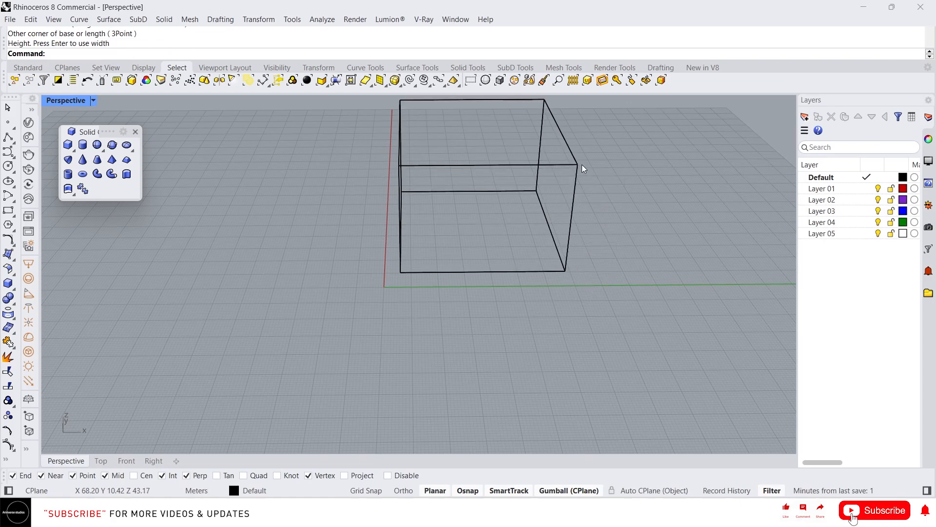
Step: Switch the Perspective viewport to Shaded display mode
right_click_drag(581, 165, 426, 242)
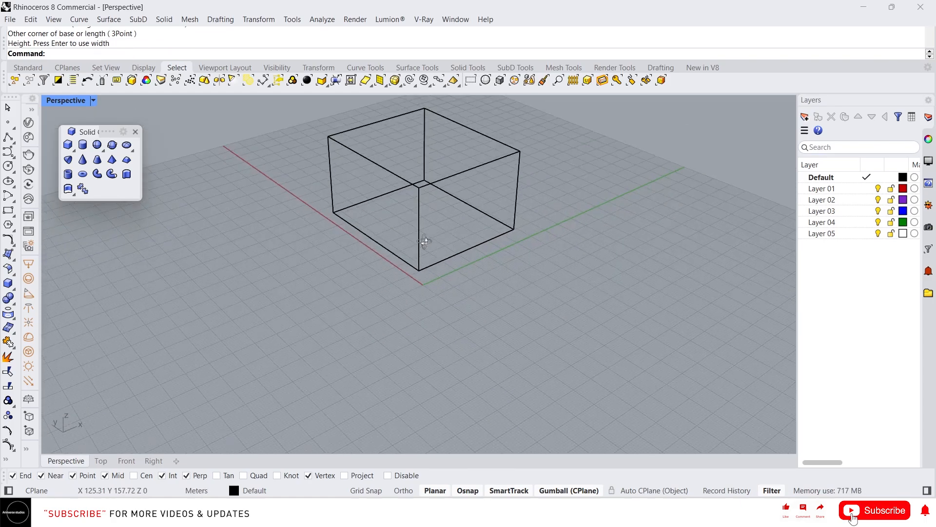
scroll(432, 207, "up", 3)
middle_click(434, 194)
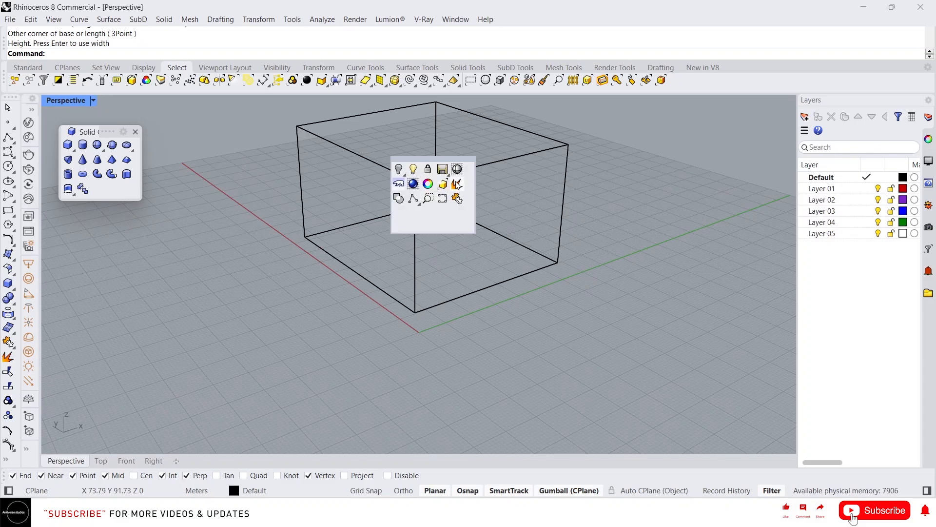
left_click(457, 170)
scroll(478, 232, "down", 3)
scroll(457, 226, "up", 4)
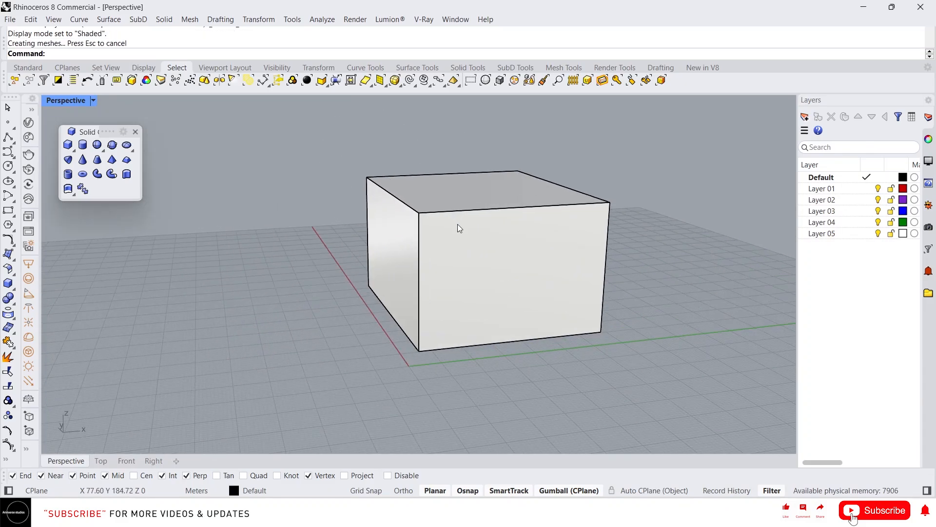
scroll(427, 276, "down", 2)
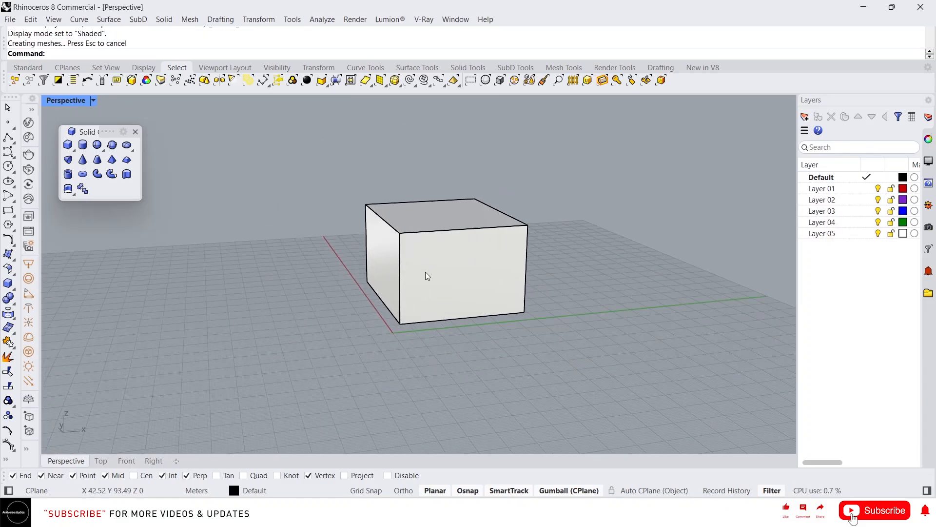
Step: Draw a second box to the left of the first by picking its base corners and height
left_click(70, 149)
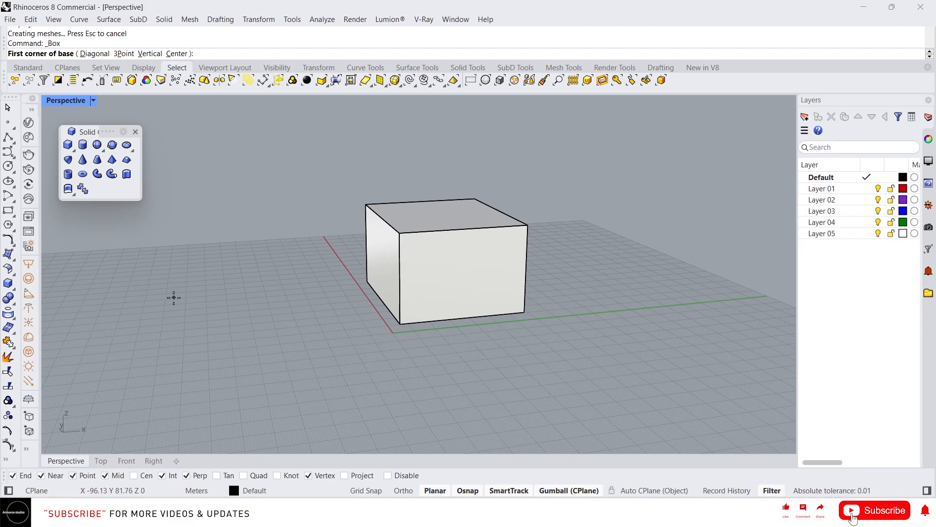
left_click(146, 291)
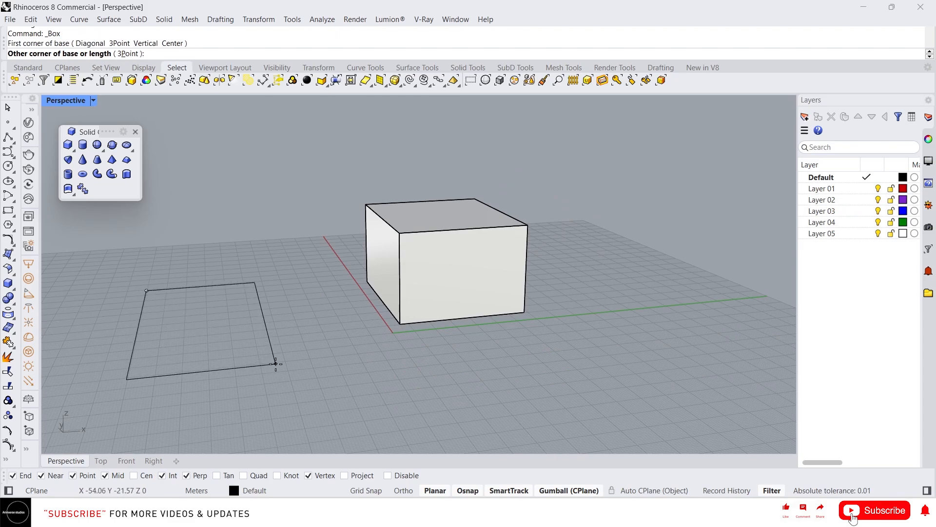
left_click(276, 363)
left_click(255, 229)
Step: Create a box with length 20, width 50 and height 40 m by entering the dimensions
scroll(256, 231, "down", 5)
right_click_drag(266, 262, 395, 299)
scroll(604, 297, "up", 5)
left_click(66, 148)
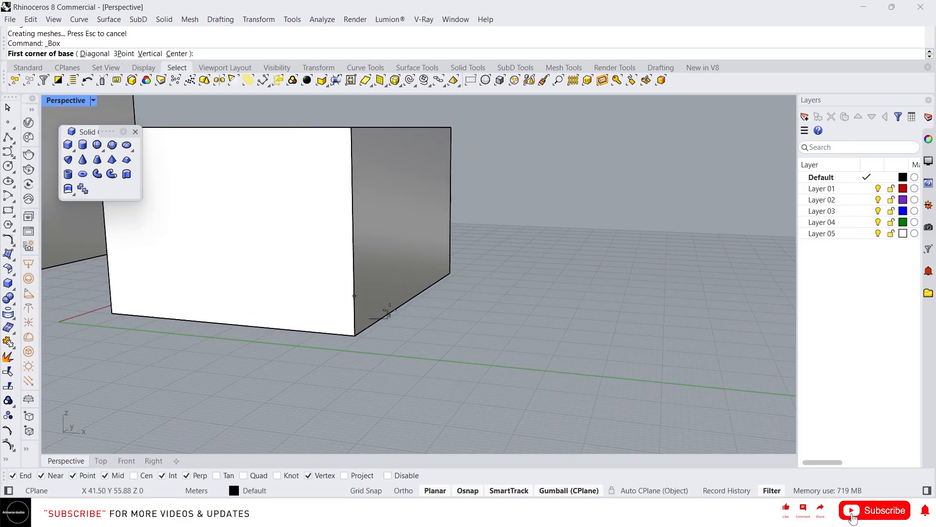
left_click(506, 264)
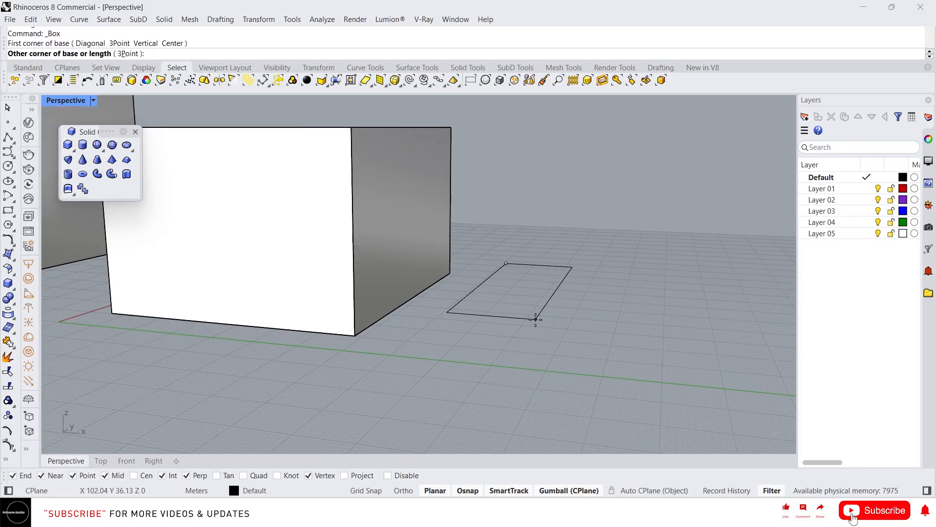
type("20")
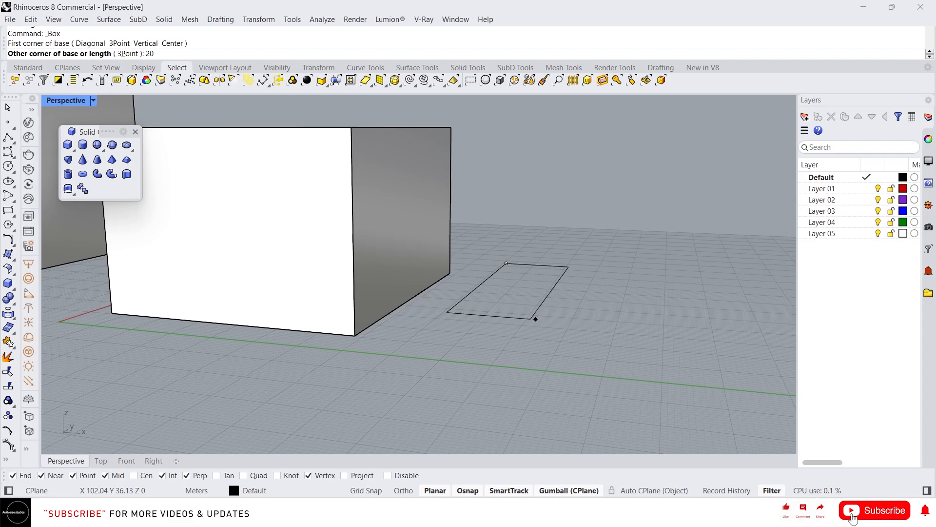
key("Return")
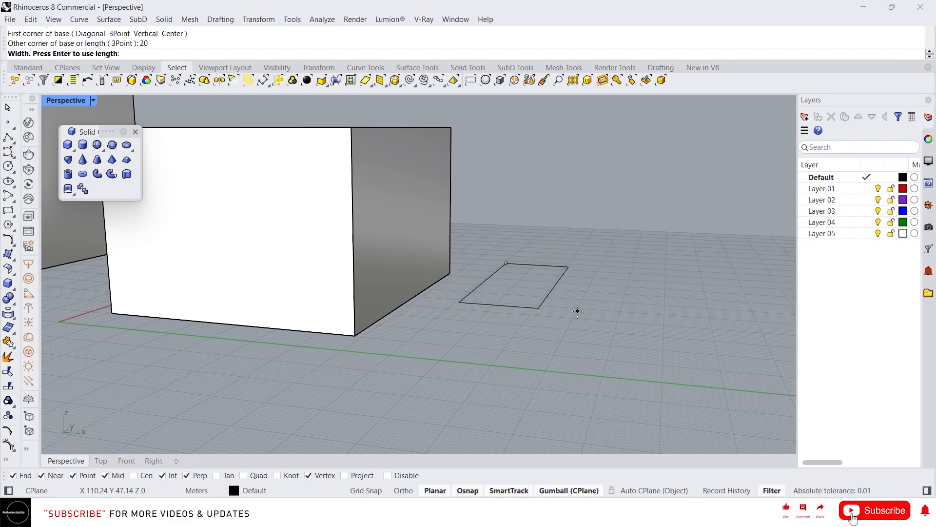
type("50")
key("Return")
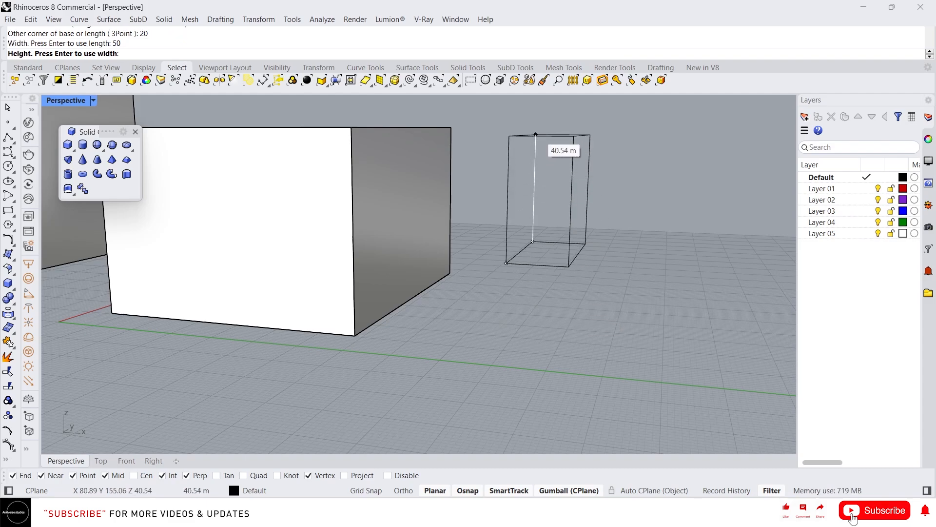
type("40")
key("Return")
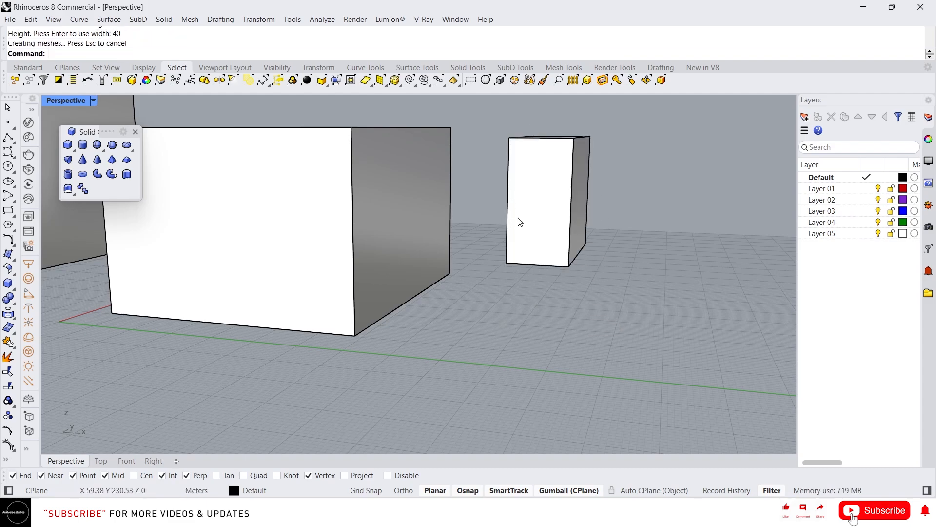
scroll(519, 234, "down", 3)
right_click_drag(518, 234, 494, 205)
scroll(494, 204, "down", 5)
right_click(575, 202)
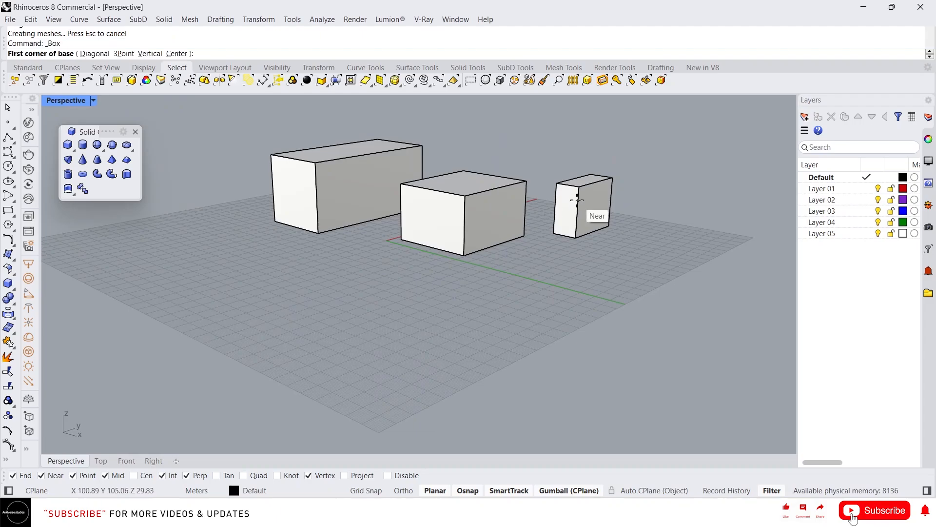
scroll(577, 200, "up", 3)
key("Escape")
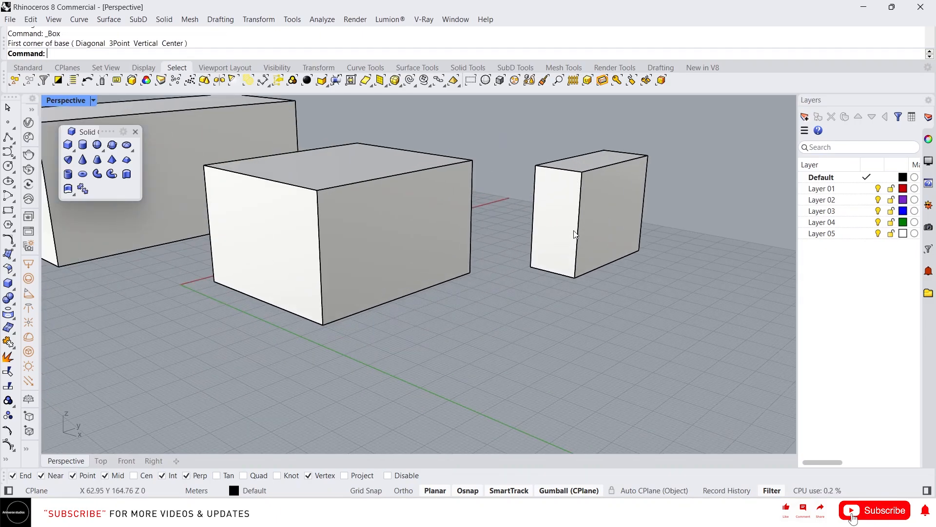
Step: Draw a box with the Vertical option, starting from a ground edge about 97 m long
scroll(575, 234, "down", 3)
right_click(575, 235)
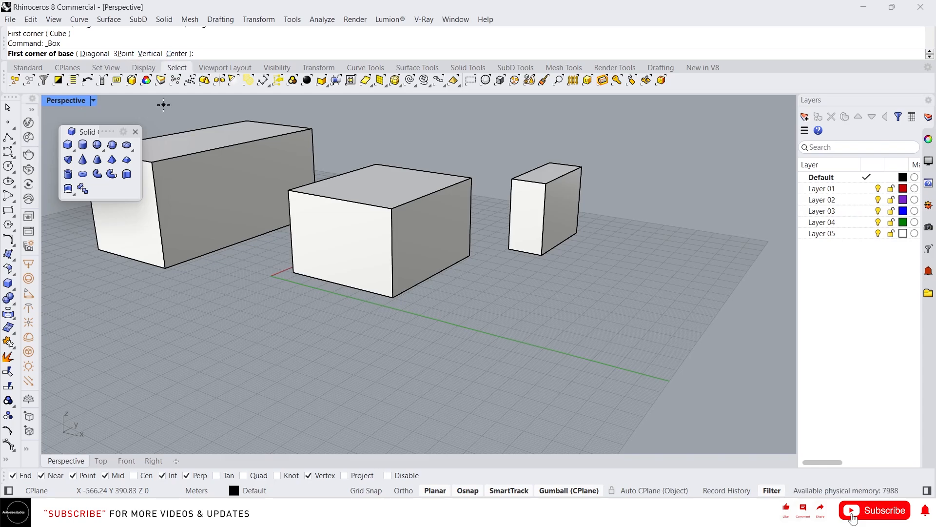
left_click(150, 53)
right_click_drag(180, 244, 389, 340)
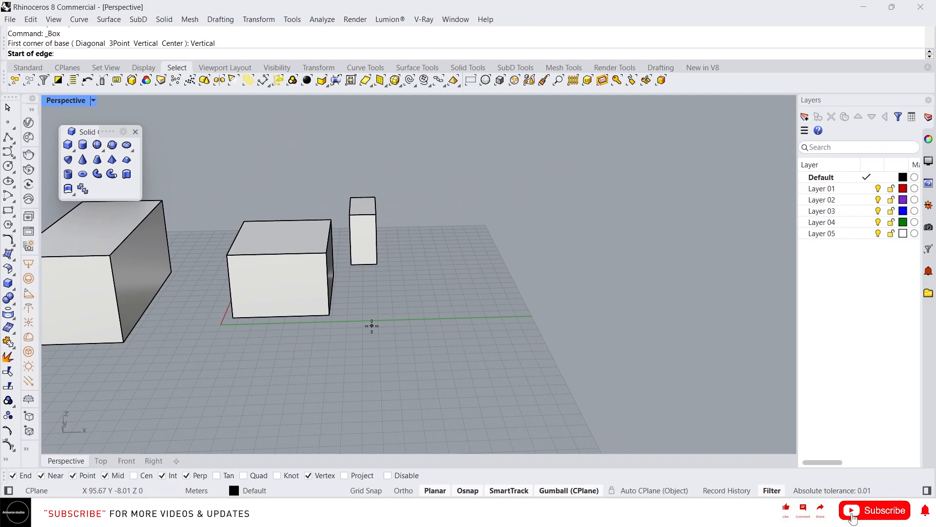
left_click(353, 316)
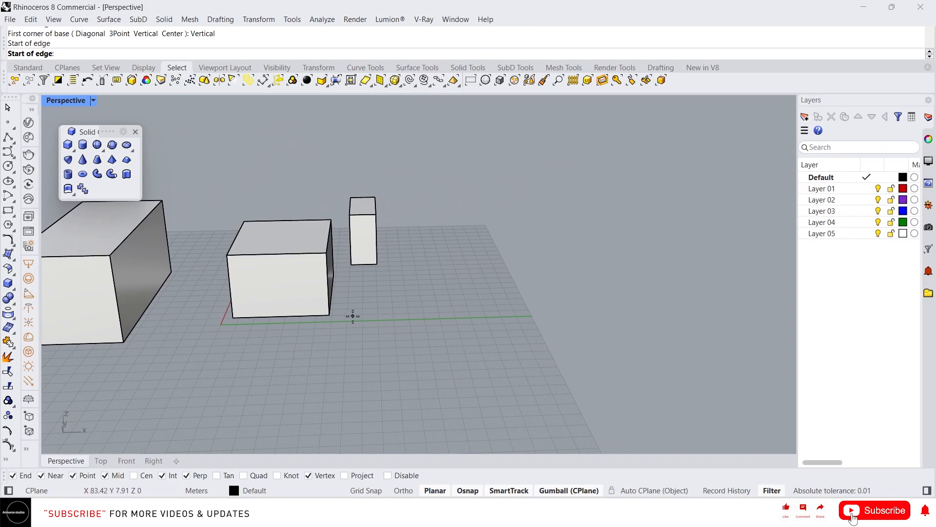
left_click(500, 309)
left_click(493, 175)
left_click(528, 264)
Step: Draw a box with the Center option, picking the base center, a corner, and the height
scroll(522, 259, "up", 3)
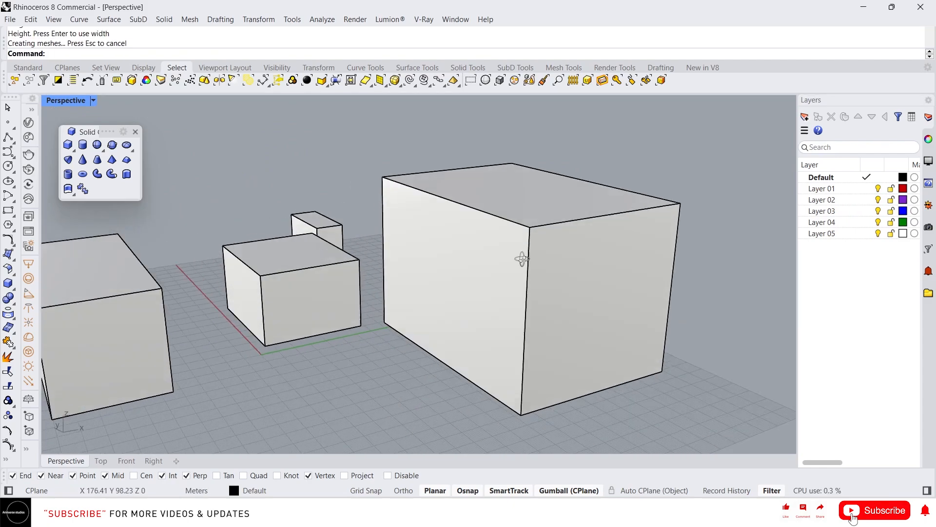
scroll(522, 253, "down", 5)
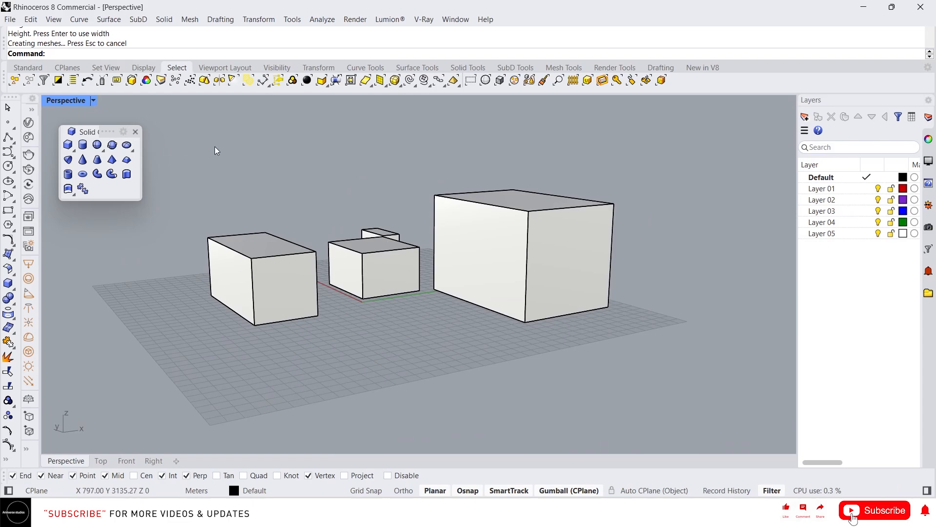
left_click(68, 145)
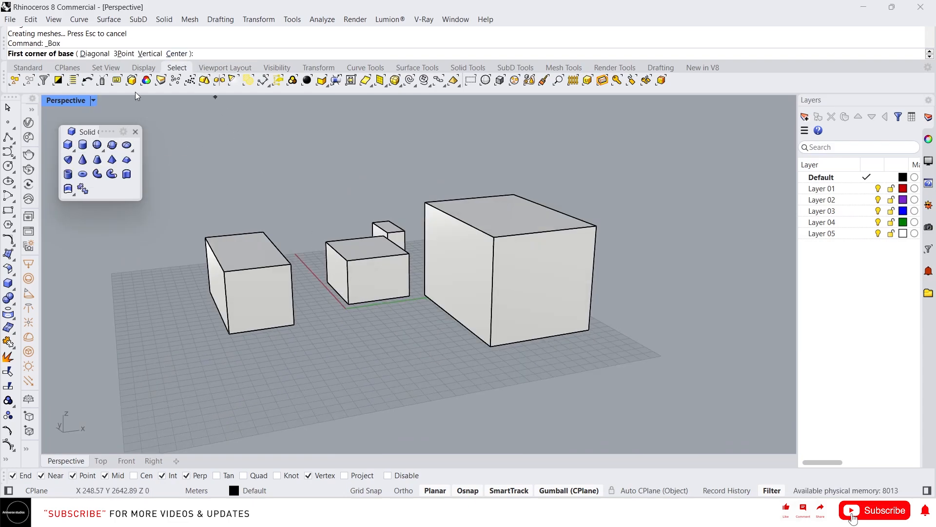
left_click(177, 54)
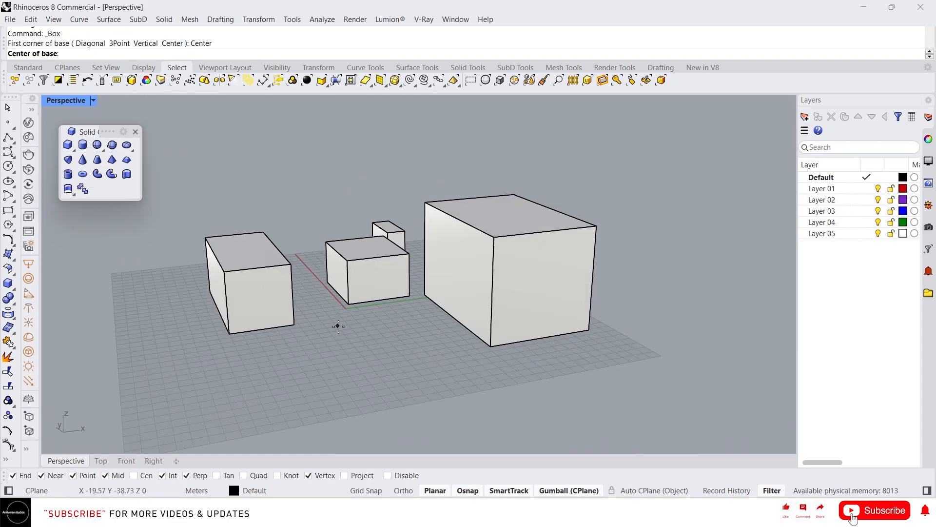
left_click(364, 351)
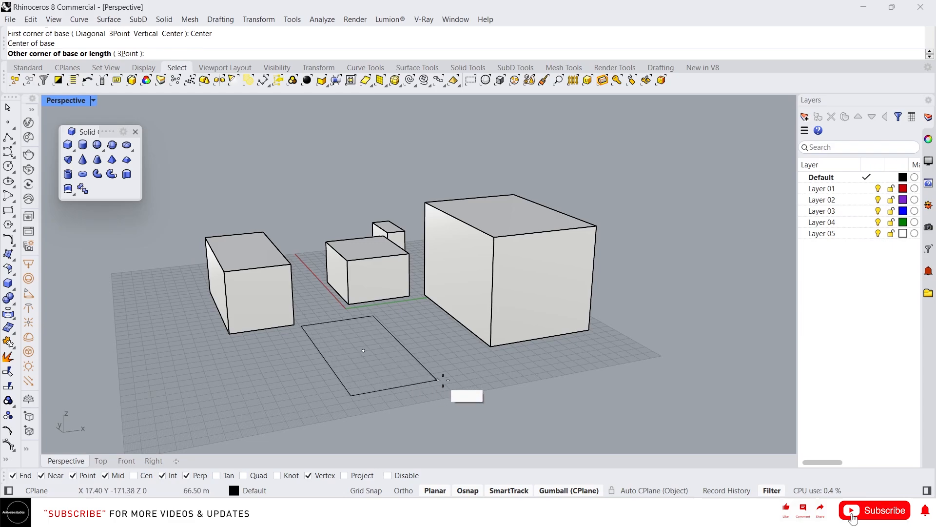
left_click(419, 373)
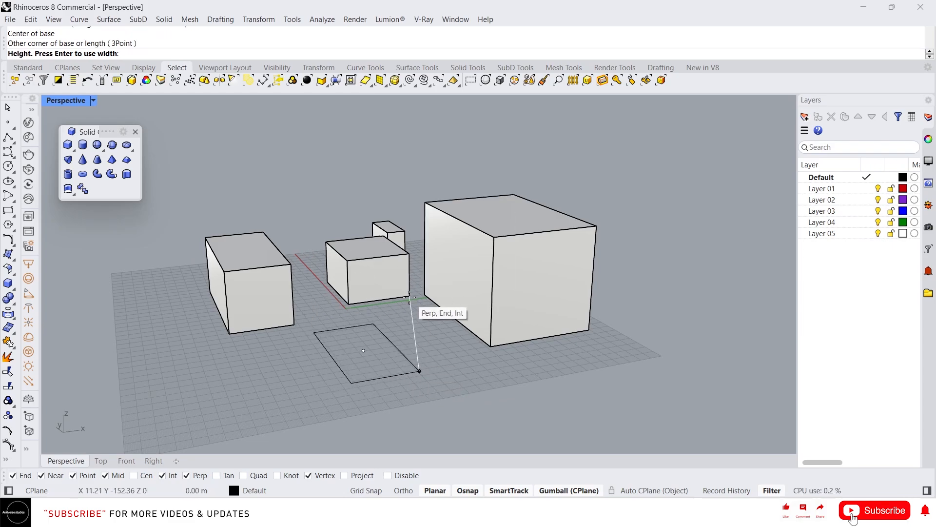
left_click(420, 325)
Step: Select all objects in the scene and delete them
scroll(419, 326, "down", 2)
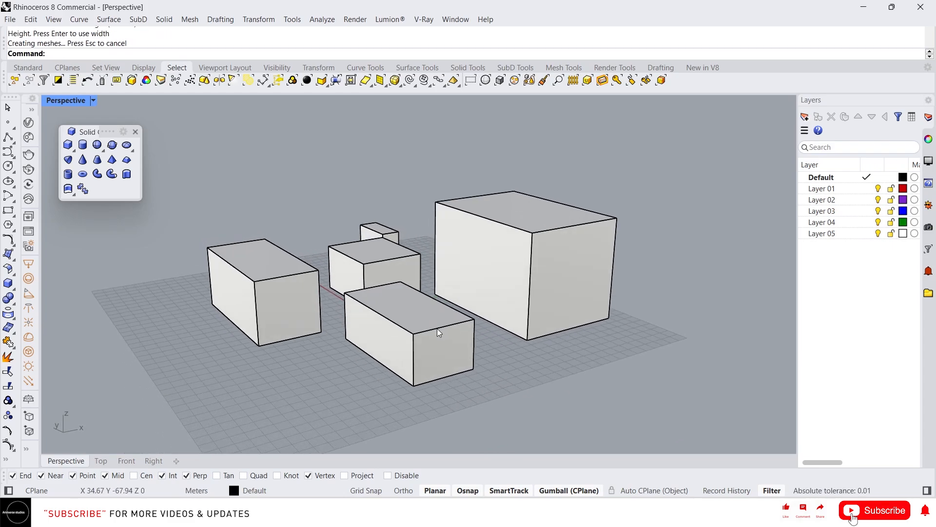
scroll(433, 357, "down", 2)
key("ctrl+a")
key("Delete")
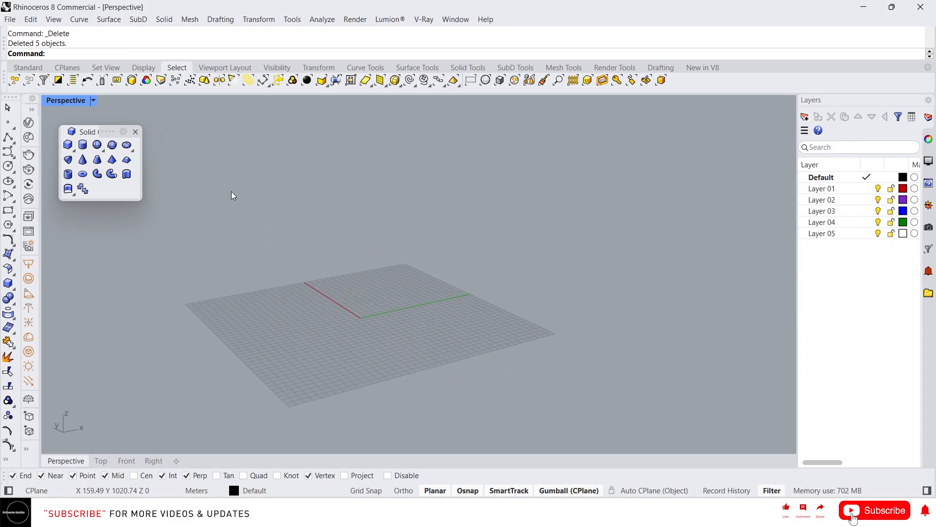
Step: Draw a solid cylinder by picking its base center, radius and height
left_click(83, 145)
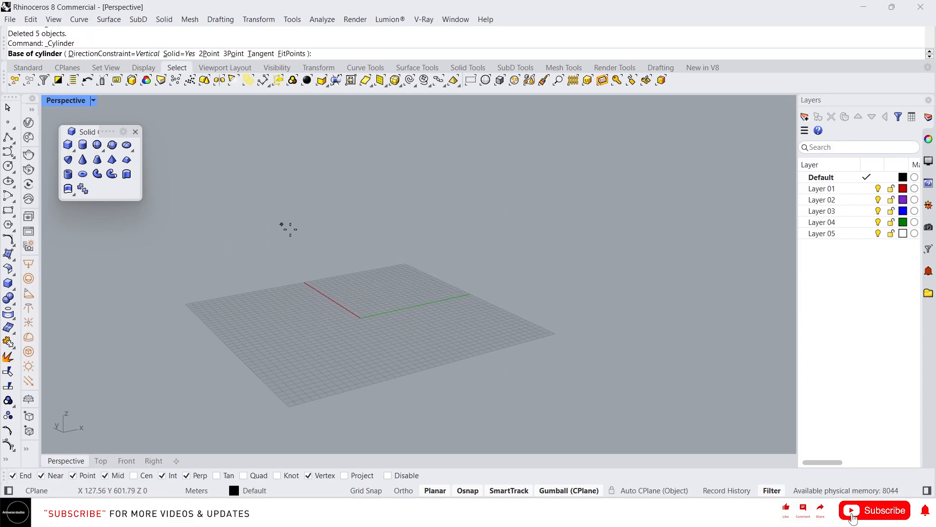
left_click(307, 299)
left_click(353, 312)
left_click(352, 215)
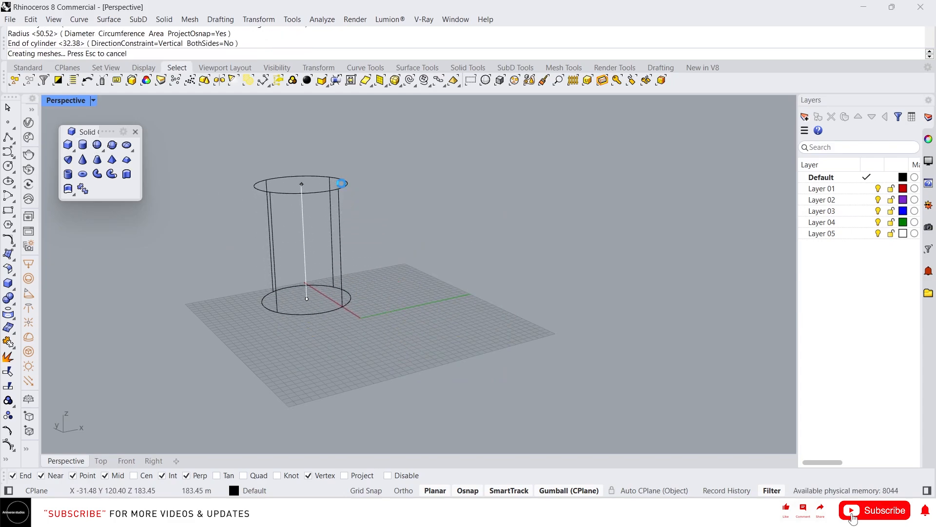
Step: Draw an open cylinder with the Solid option set to No, picking its base center, radius and height beside the first cylinder
right_click_drag(385, 242, 327, 248)
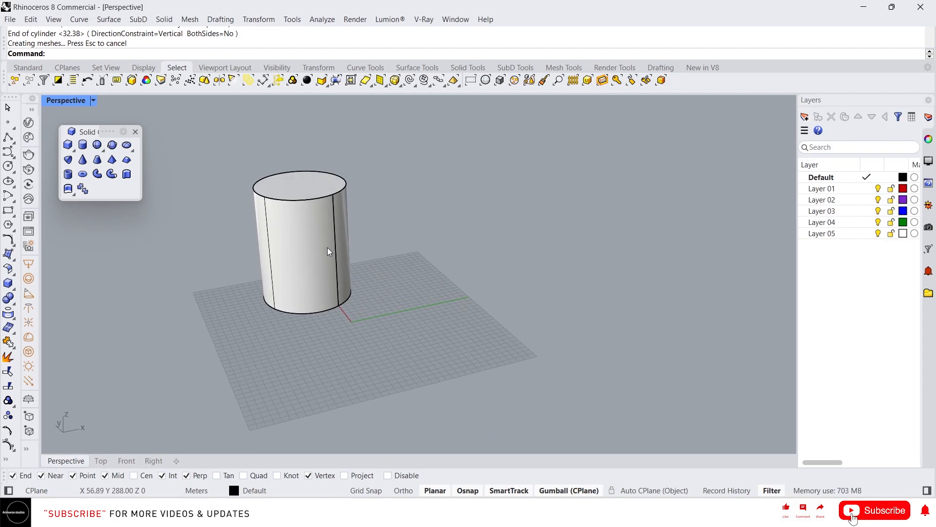
scroll(320, 190, "up", 2)
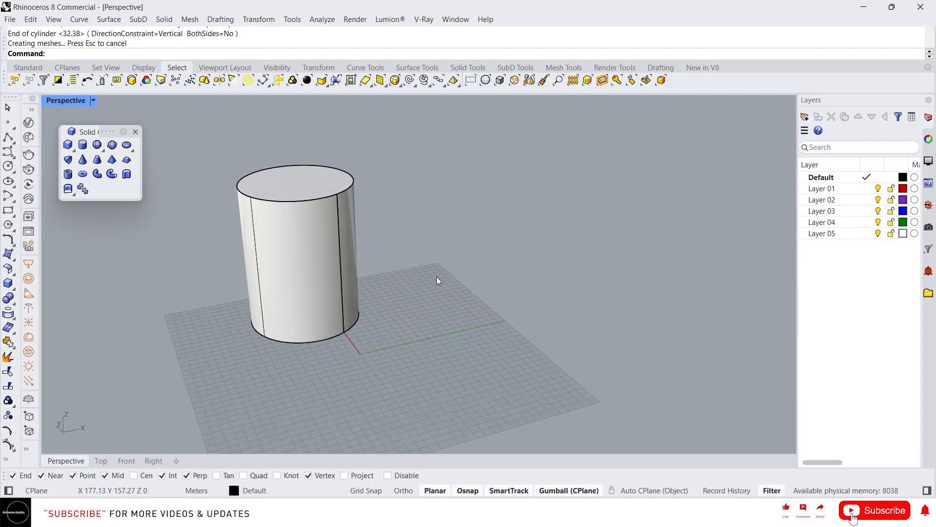
left_click(82, 145)
key("Escape")
left_click(83, 144)
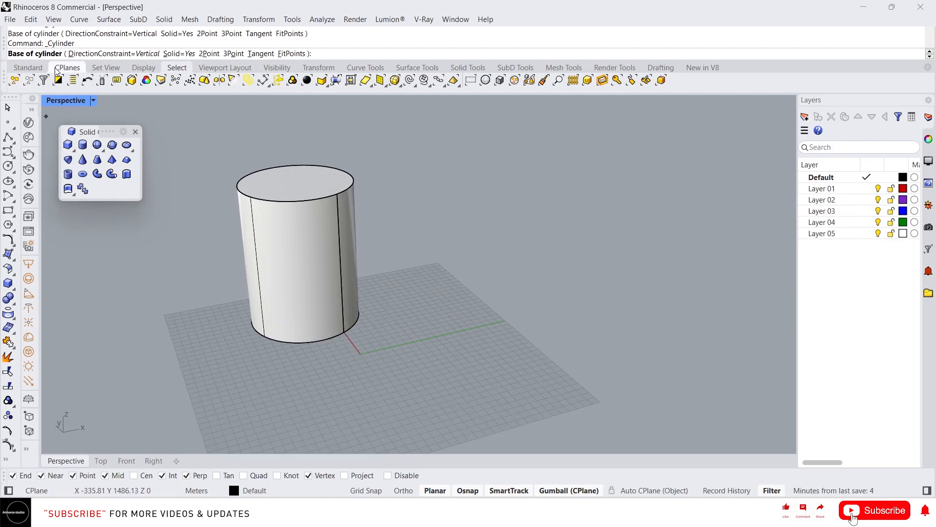
left_click(180, 54)
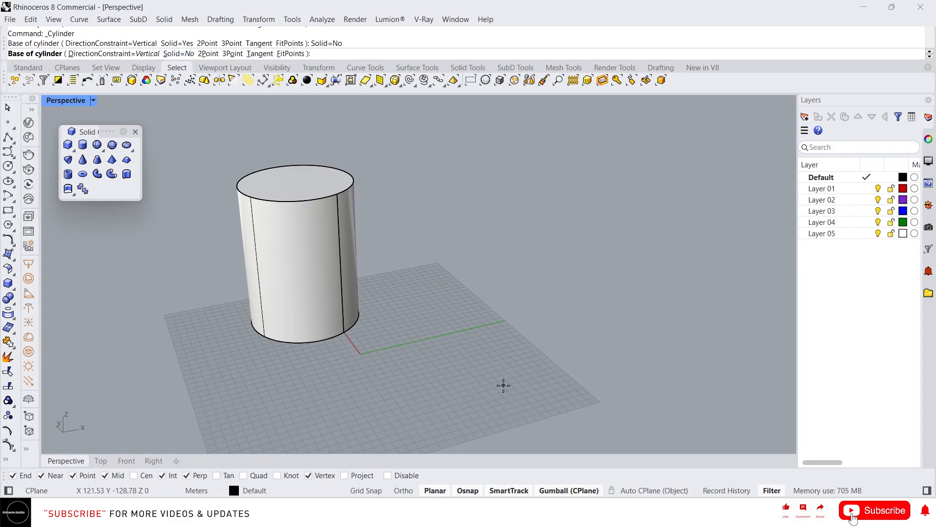
left_click(429, 328)
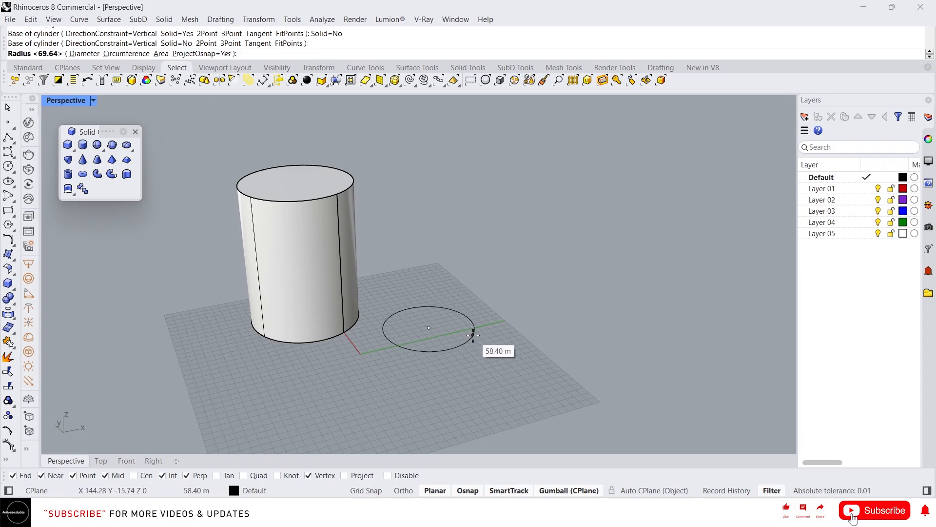
left_click(473, 335)
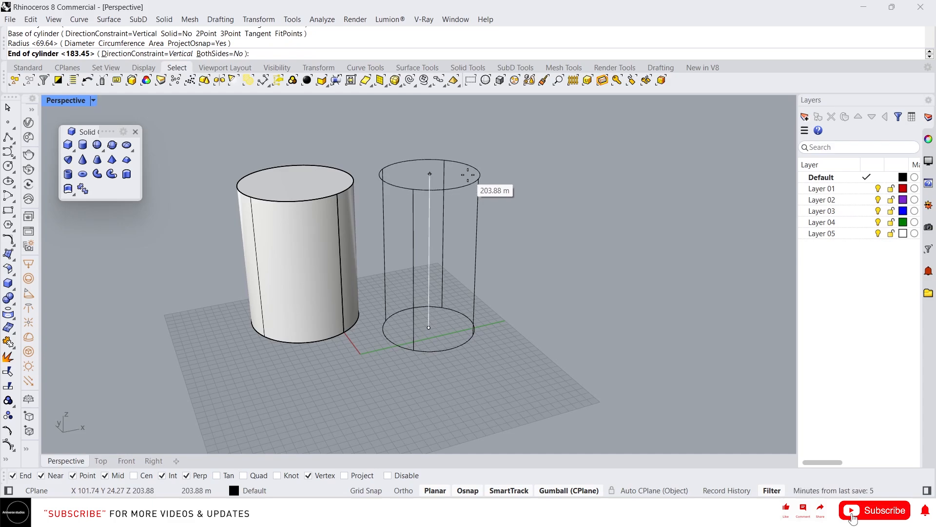
left_click(467, 174)
Step: Draw a sphere by picking its center and radius on the grid
right_click_drag(456, 207, 422, 269)
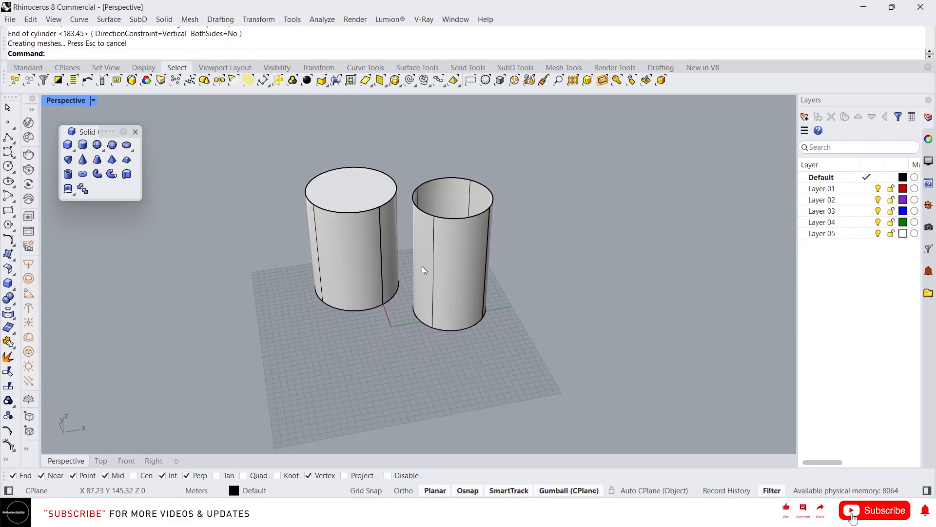
left_click(97, 145)
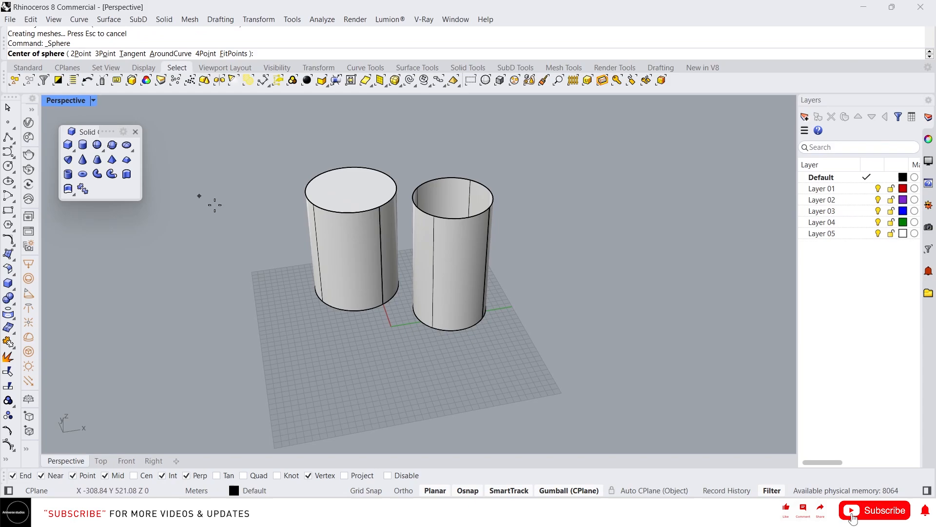
left_click(285, 349)
left_click(270, 378)
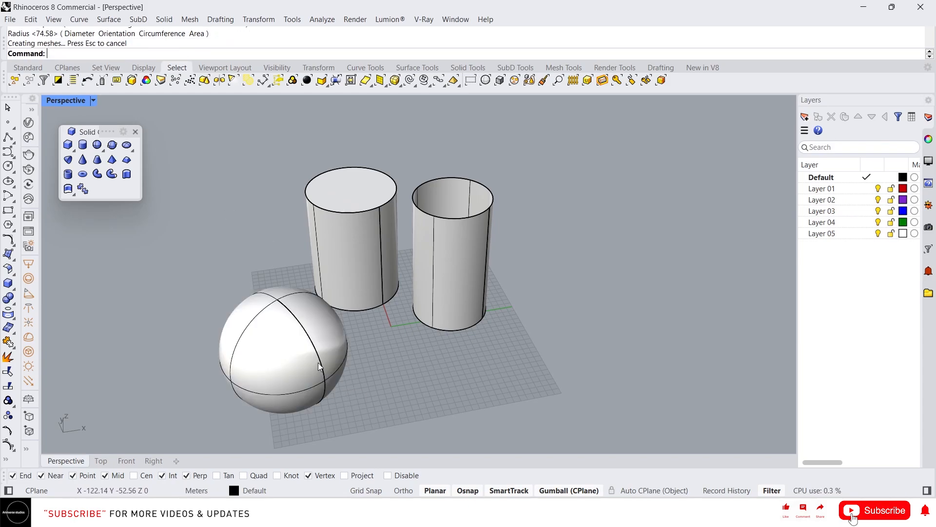
Step: Draw an ellipsoid by picking its center and the ends of its three axes
left_click(127, 145)
left_click(387, 359)
left_click(411, 368)
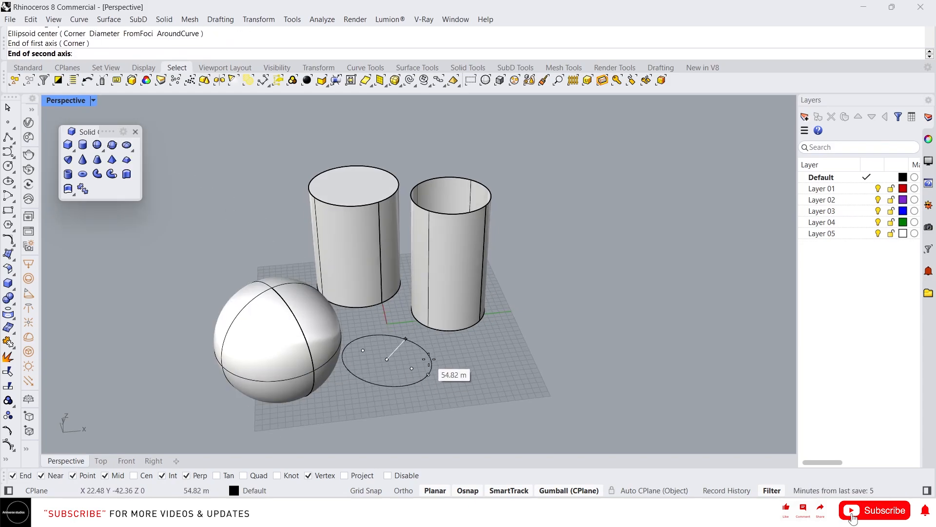
left_click(405, 338)
left_click(390, 344)
Step: Draw a cone by picking its base center, base radius and apex height
scroll(379, 328, "up", 5)
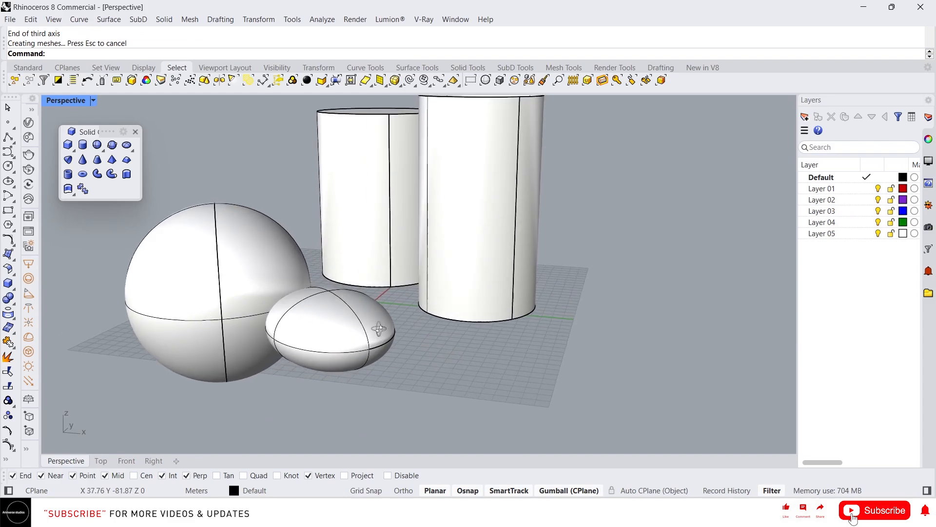
left_click(83, 159)
left_click(516, 385)
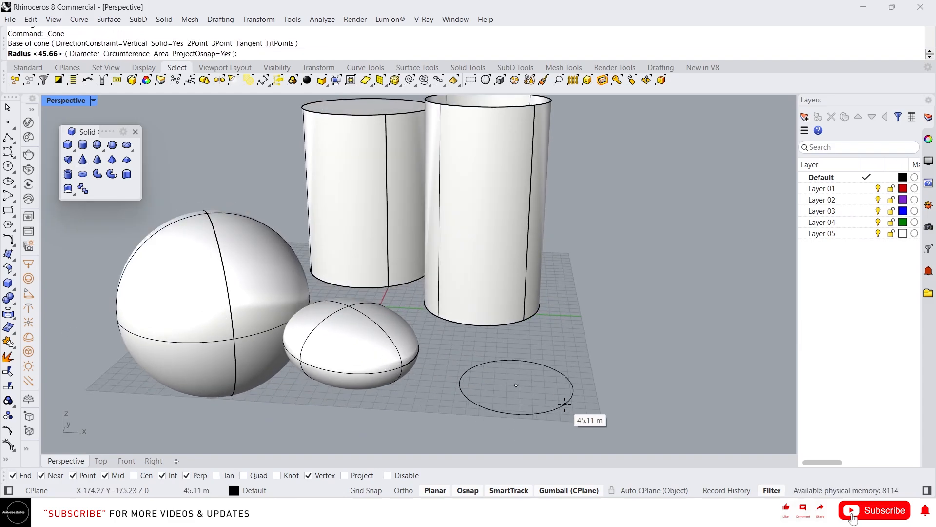
left_click(564, 404)
left_click(563, 331)
Step: Select all objects in the scene and delete them
right_click_drag(542, 338, 458, 327)
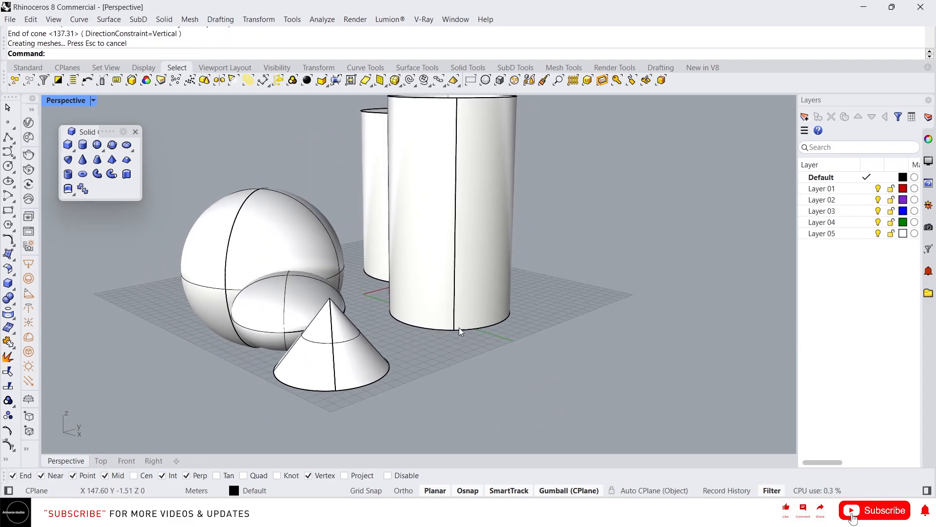
right_click_drag(364, 316, 548, 326)
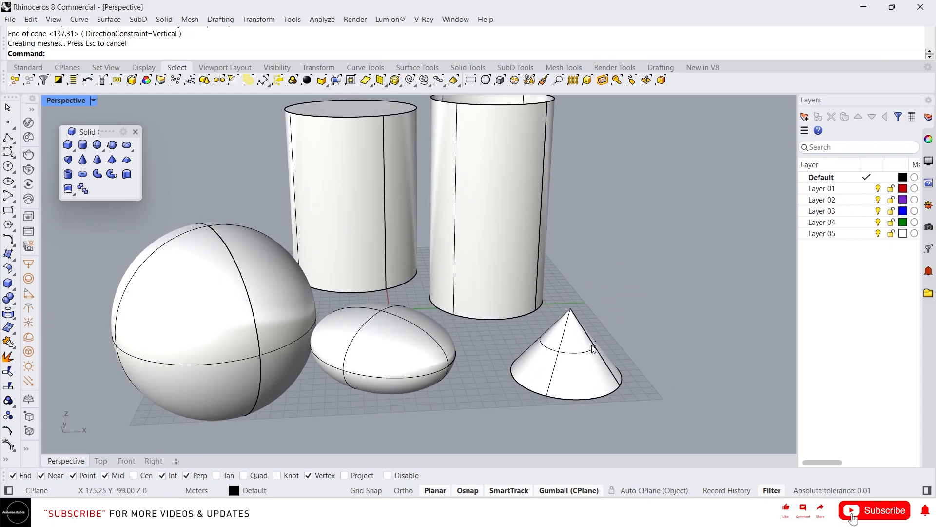
scroll(636, 338, "down", 2)
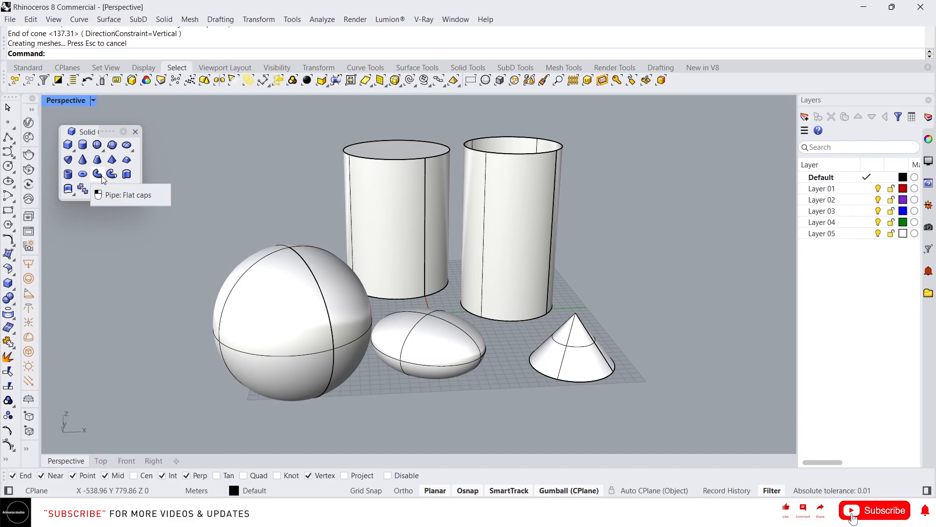
left_click_drag(585, 366, 214, 108)
key("Delete")
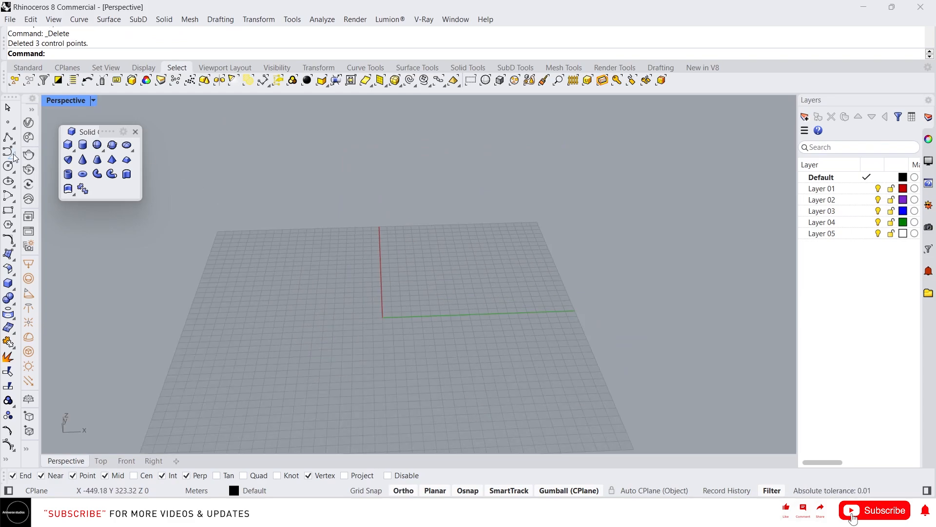
Step: Draw an interpolated curve through five points across the grid
left_click(27, 160)
left_click(23, 201)
left_click(274, 308)
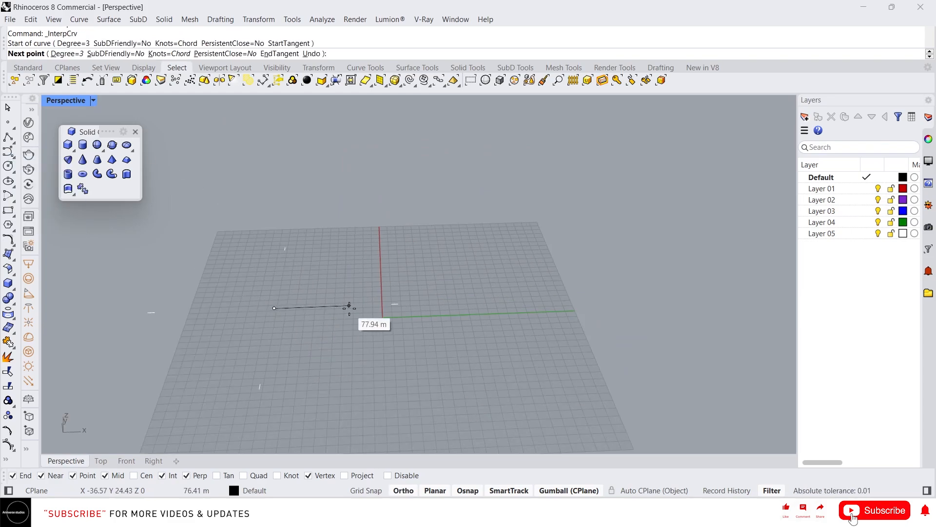
left_click(345, 305)
left_click(415, 302)
left_click(525, 299)
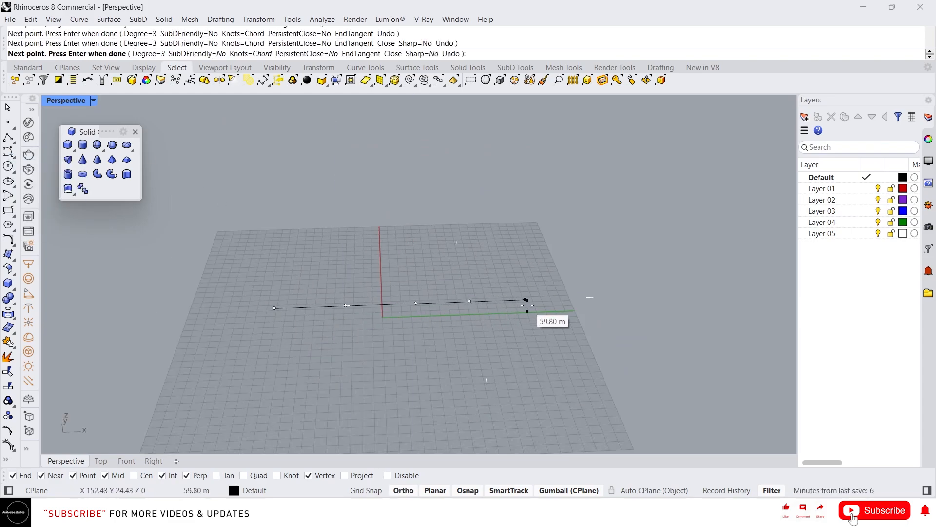
key("Return")
Step: Show the curve's control points and move groups of them upward to lift the curve into an S-shape
left_click(501, 302)
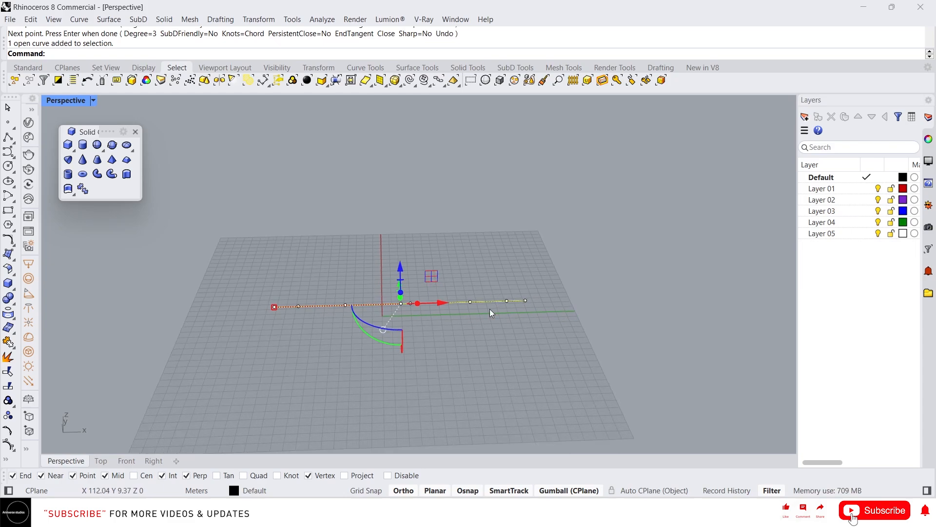
scroll(489, 308, "up", 3)
left_click_drag(485, 252, 570, 336)
left_click_drag(546, 267, 556, 168)
left_click_drag(324, 282, 453, 355)
left_click_drag(396, 271, 401, 180)
right_click_drag(504, 268, 501, 188)
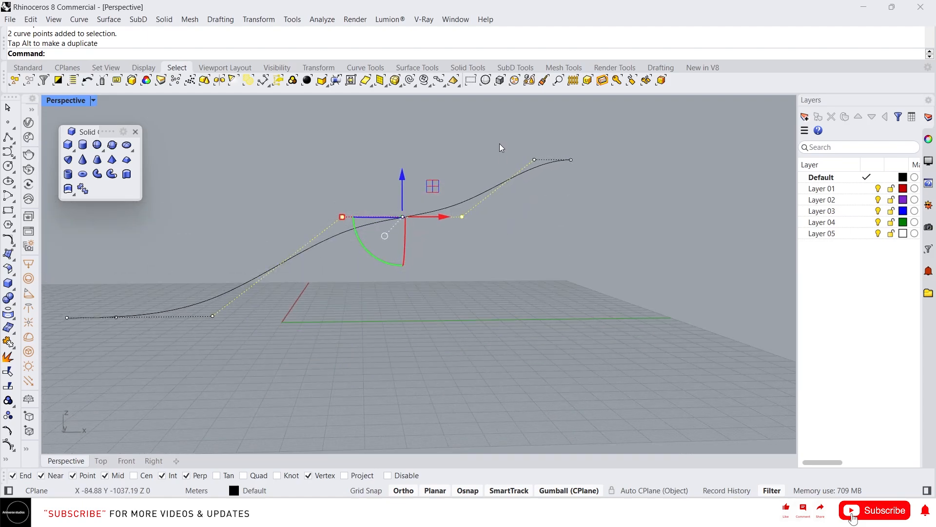
Step: Move the curve's upper control points further up and outward to reshape its top end
left_click_drag(500, 143, 598, 176)
right_click_drag(600, 171, 612, 206)
scroll(480, 312, "down", 4)
left_click_drag(529, 190, 530, 139)
right_click_drag(480, 258, 458, 236)
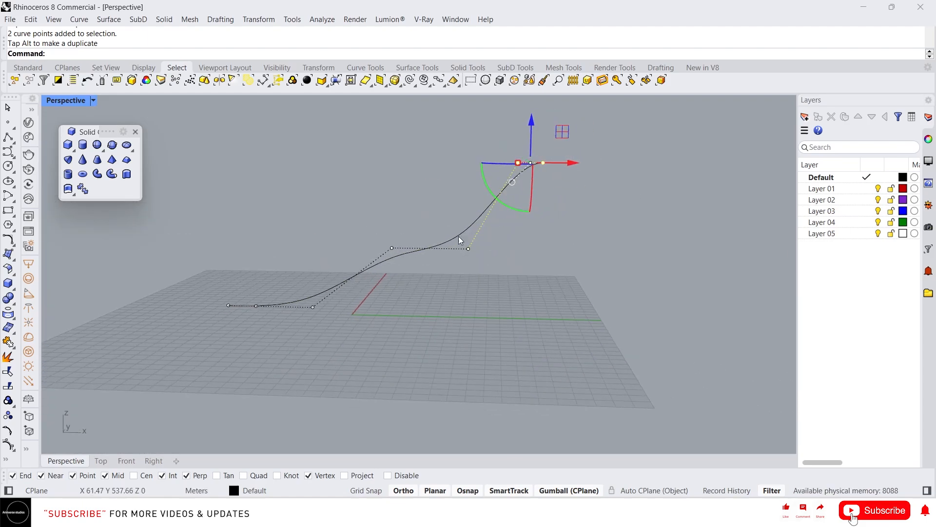
Step: Delete one of the curve's middle control points
left_click(392, 248)
left_click_drag(423, 248, 399, 250)
left_click(468, 249)
key("Delete")
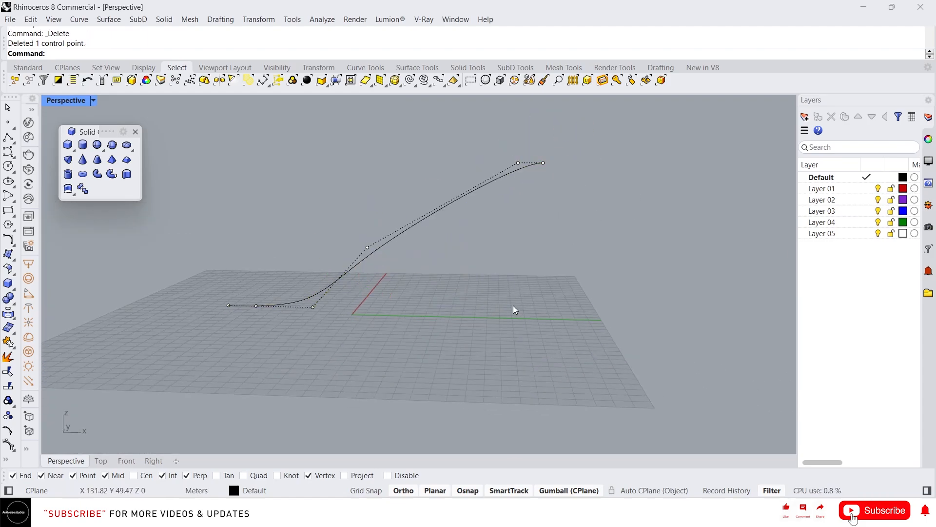
Step: Drag the curve's top control point to adjust its end, then deselect the points
left_click(518, 163)
left_click_drag(538, 149, 452, 156)
left_click(314, 256)
key("Escape")
Step: Create a flat-capped pipe along the curve with a start radius of 3 m and an end radius of 3 m
right_click_drag(463, 262, 476, 284)
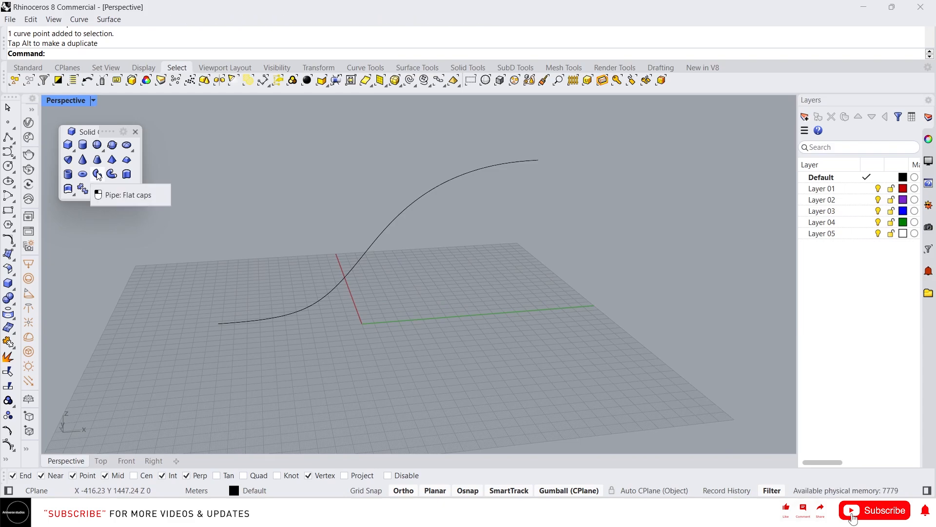
left_click(83, 188)
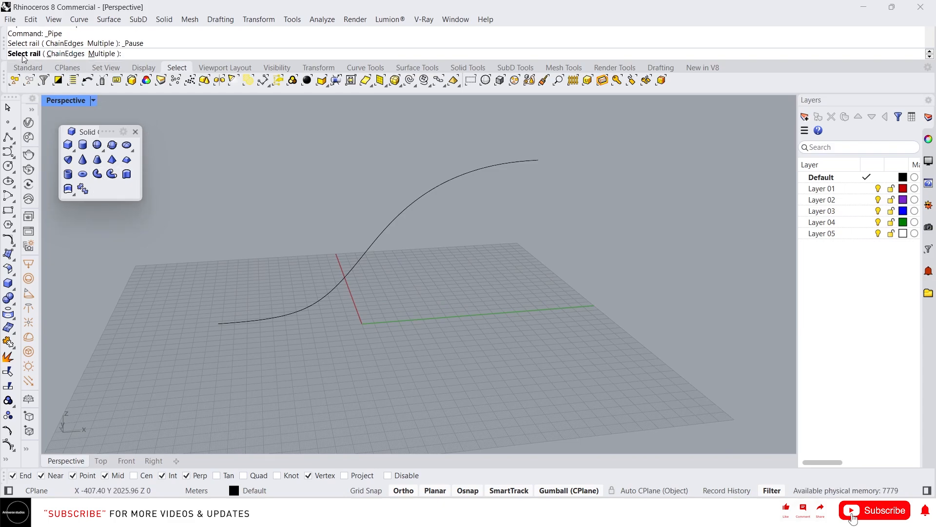
left_click(381, 241)
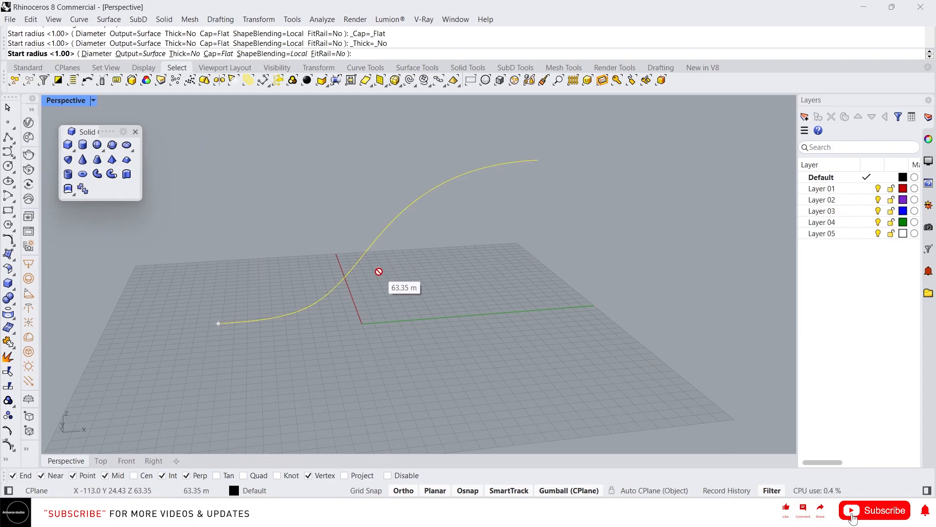
right_click_drag(189, 316, 243, 330)
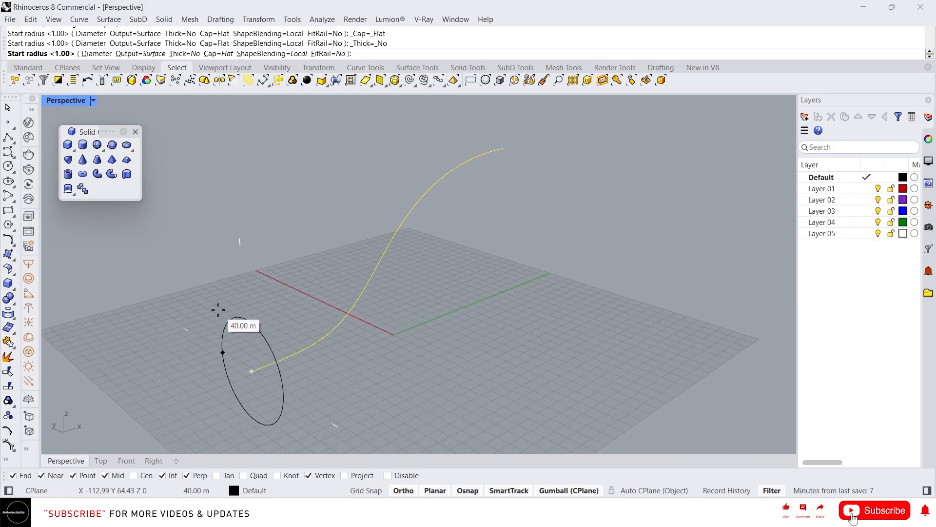
type("0.5")
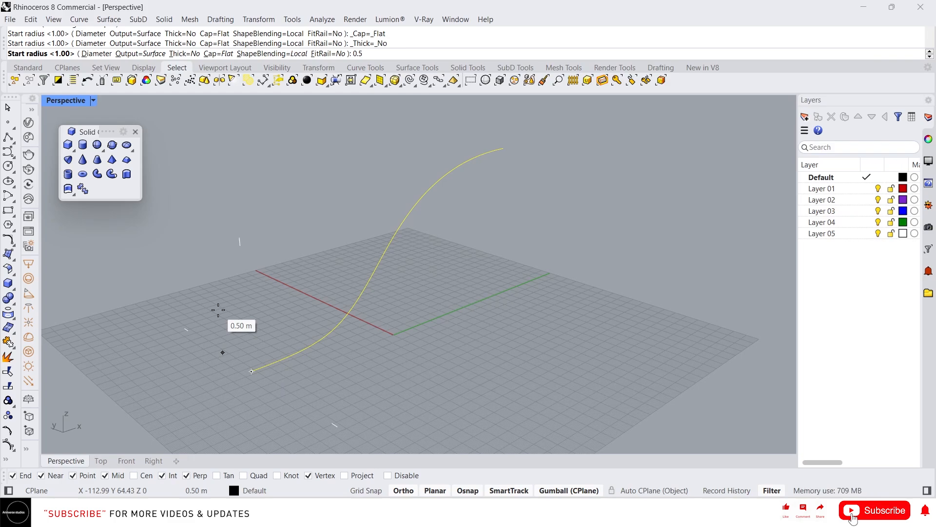
key("BackSpace")
key("BackSpace")
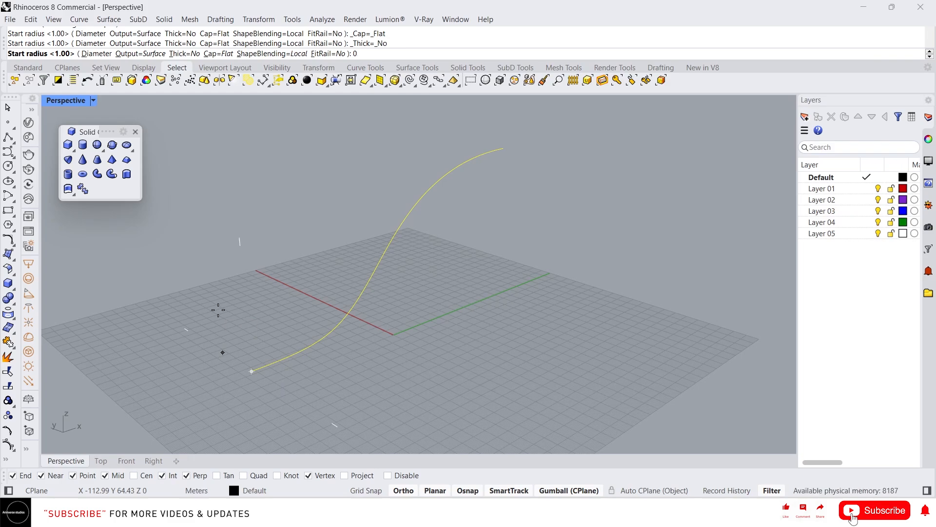
key("BackSpace")
type("3")
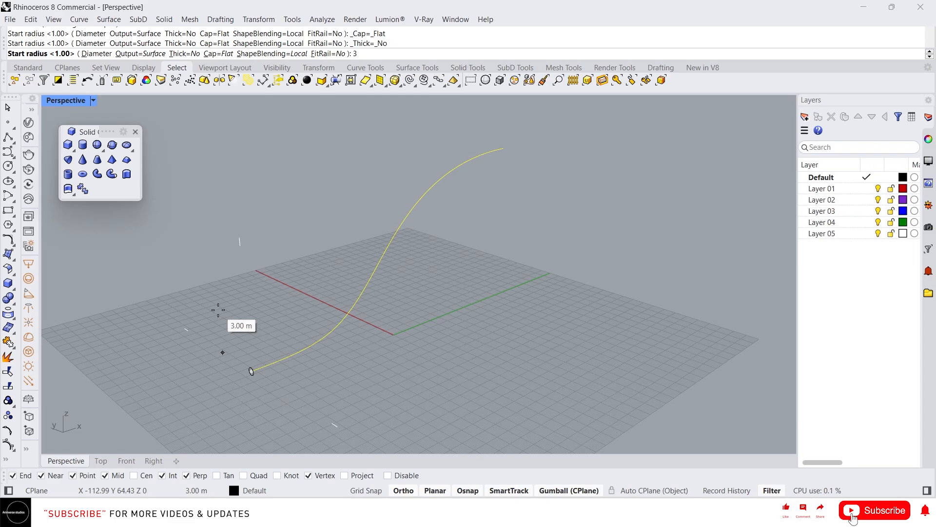
key("Return")
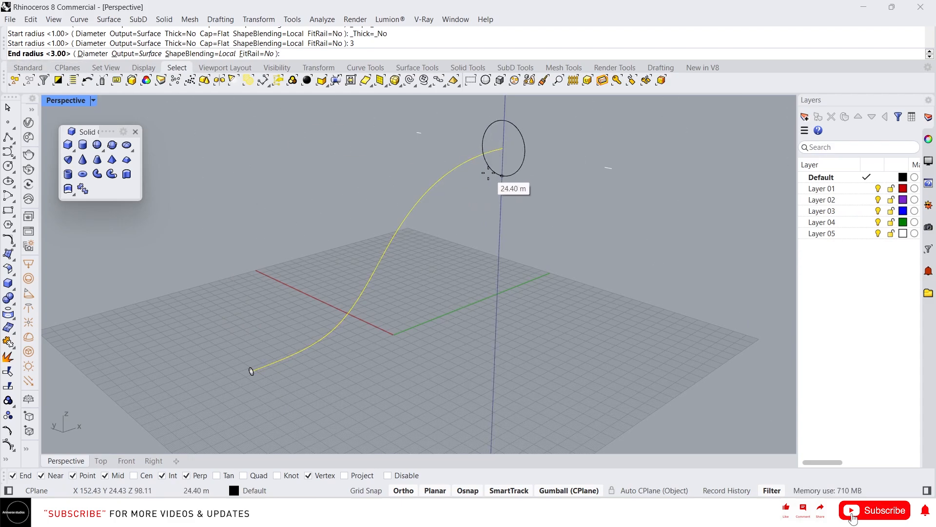
type("3")
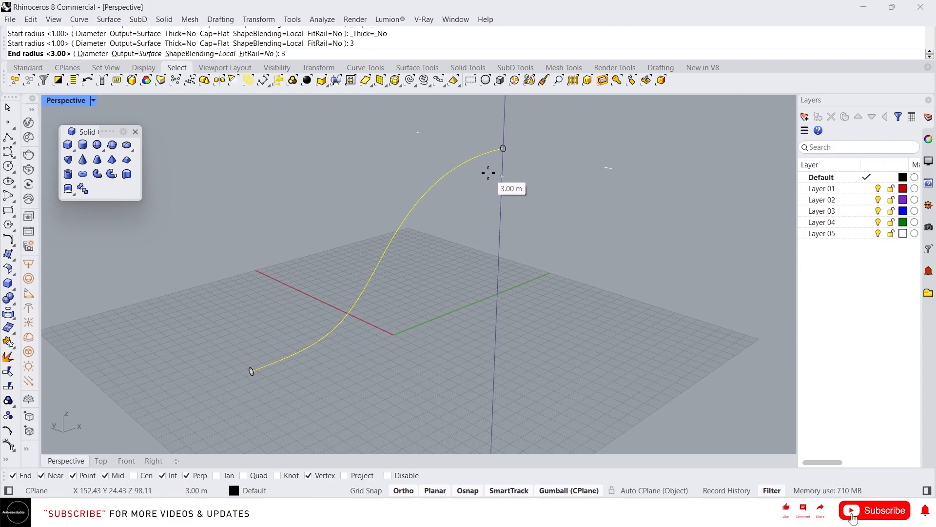
key("Return")
key("Return")
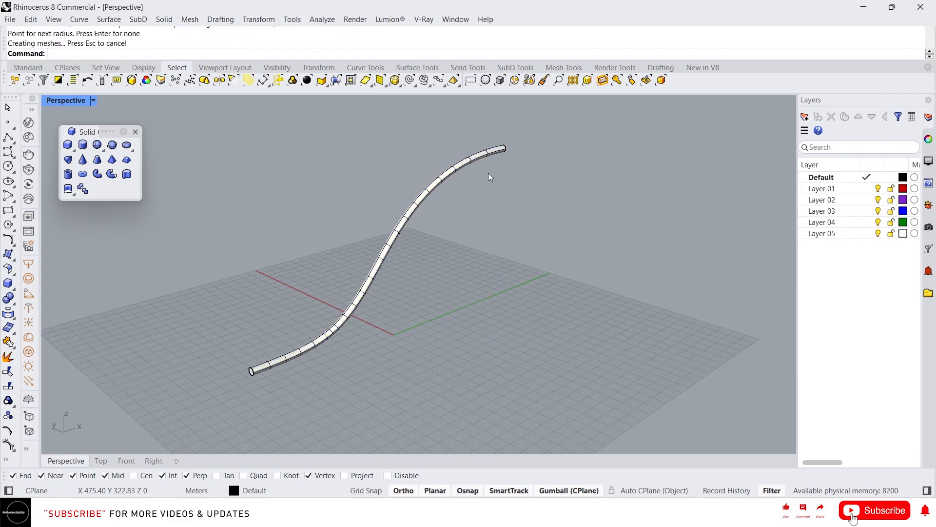
Step: Move the pipe away from its rail curve with the gizmo and select the original curve
scroll(362, 265, "up", 5)
left_click(363, 267)
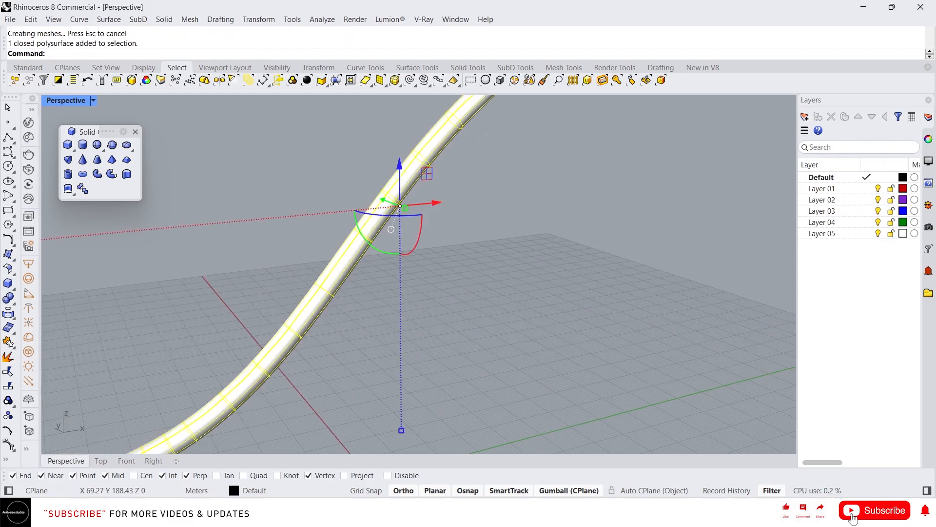
scroll(411, 270, "down", 5)
right_click_drag(255, 356, 412, 311)
left_click(481, 293)
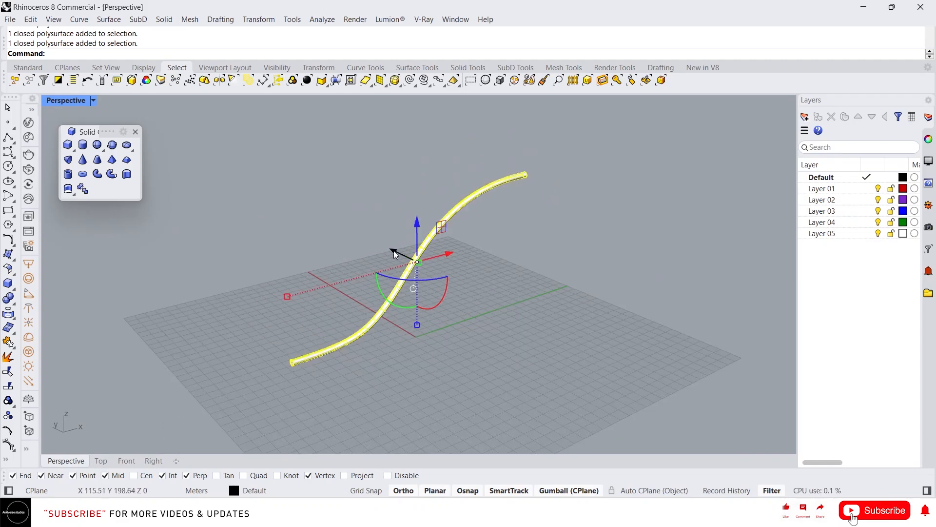
left_click_drag(393, 251, 330, 216)
left_click(407, 322)
left_click(394, 292)
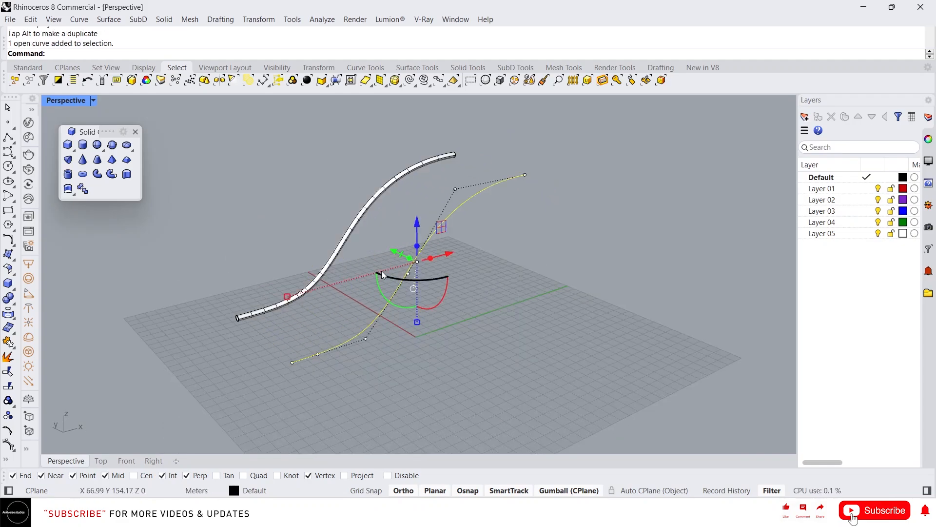
Step: Create a flat-capped pipe along the curve with a start radius of 2 m and an end radius of 6 m
left_click(439, 345)
left_click(102, 176)
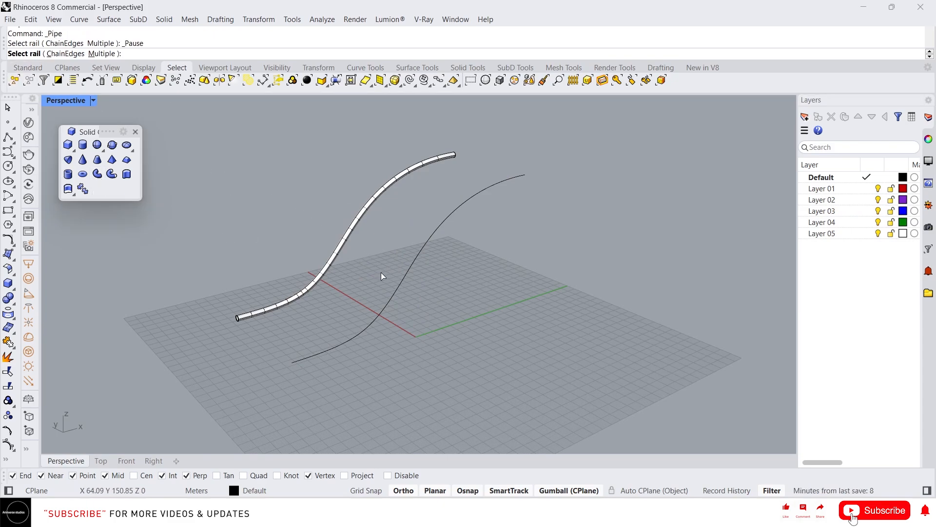
left_click(395, 289)
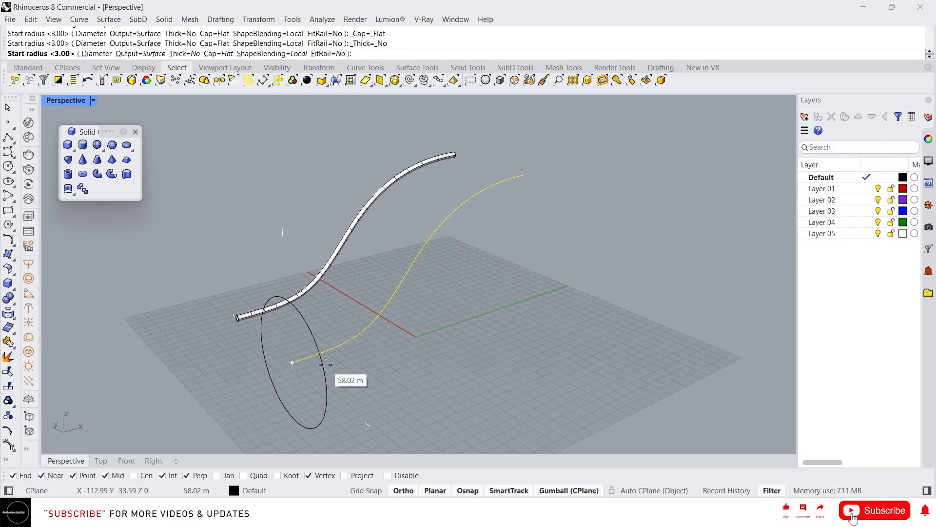
type("2")
key("Return")
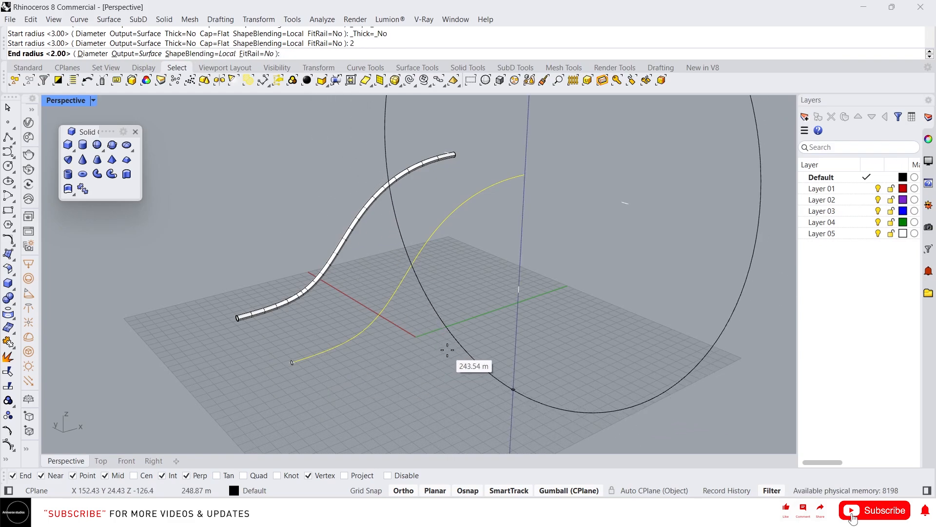
type("6")
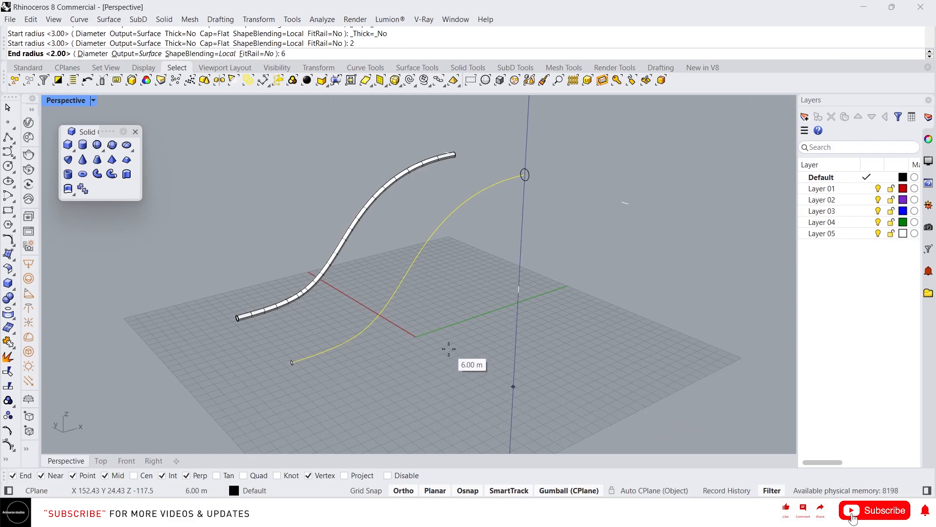
key("Return")
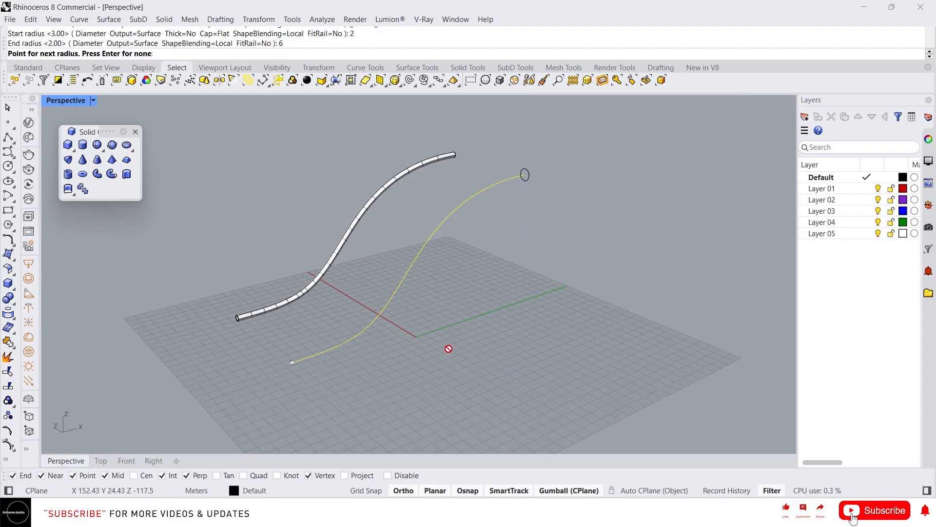
key("Return")
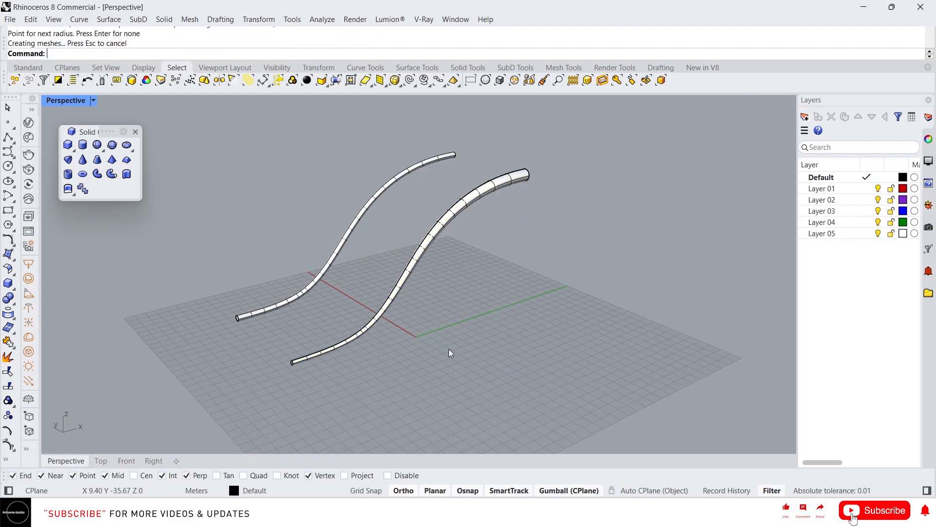
Step: Move the new tapered pipe away from its rail curve with the gizmo
right_click_drag(448, 349, 411, 296)
scroll(374, 244, "up", 4)
right_click_drag(220, 422, 247, 395)
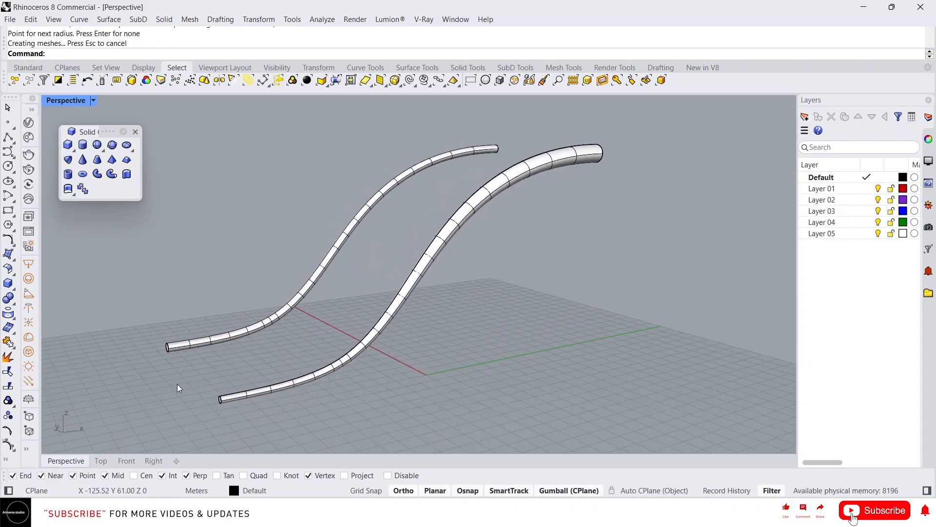
right_click_drag(489, 214, 480, 241)
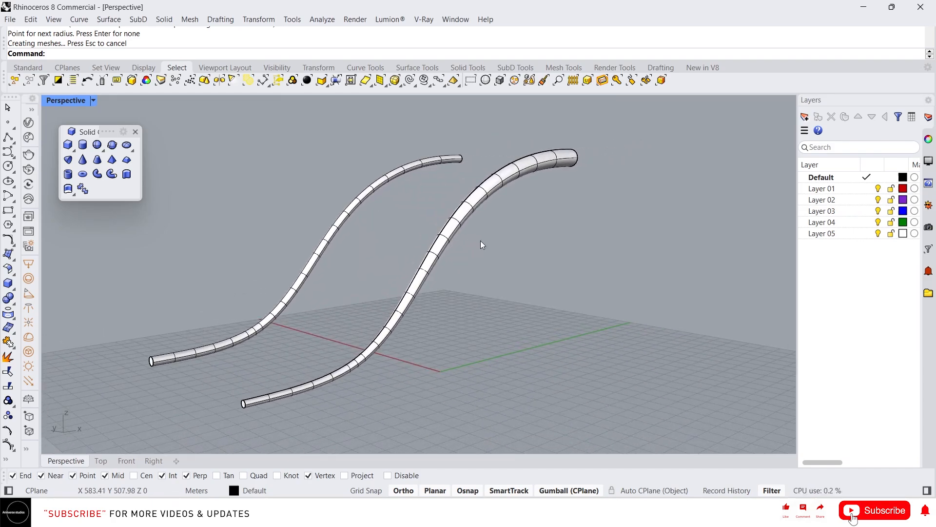
left_click(442, 251)
left_click_drag(408, 252, 261, 184)
right_click_drag(405, 203, 419, 242)
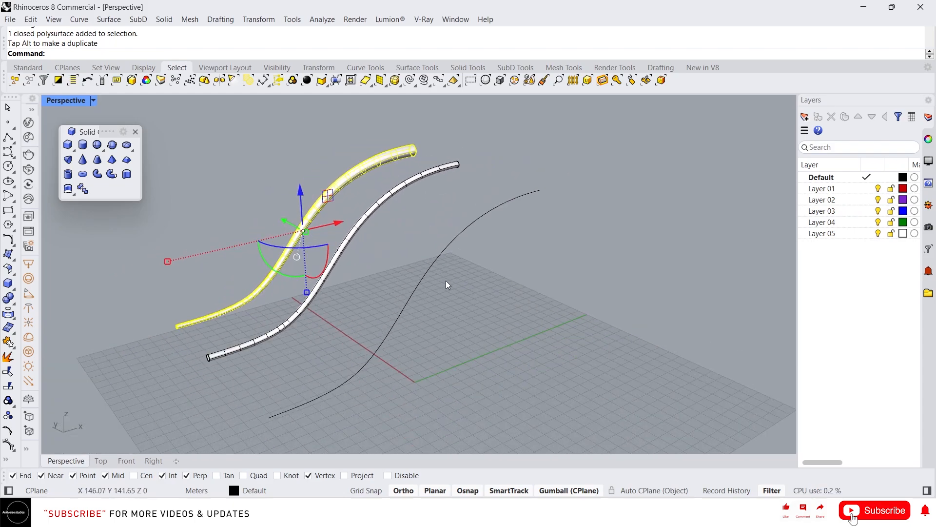
Step: Run Pipe on the curve with start and end radii of 3 m and an 8 m radius at its midpoint
key("Escape")
type("Pipe")
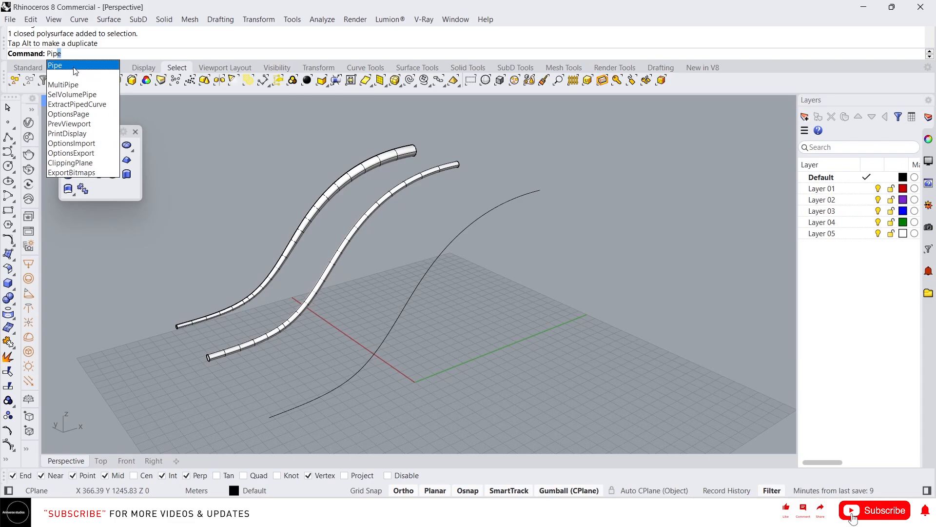
left_click(74, 67)
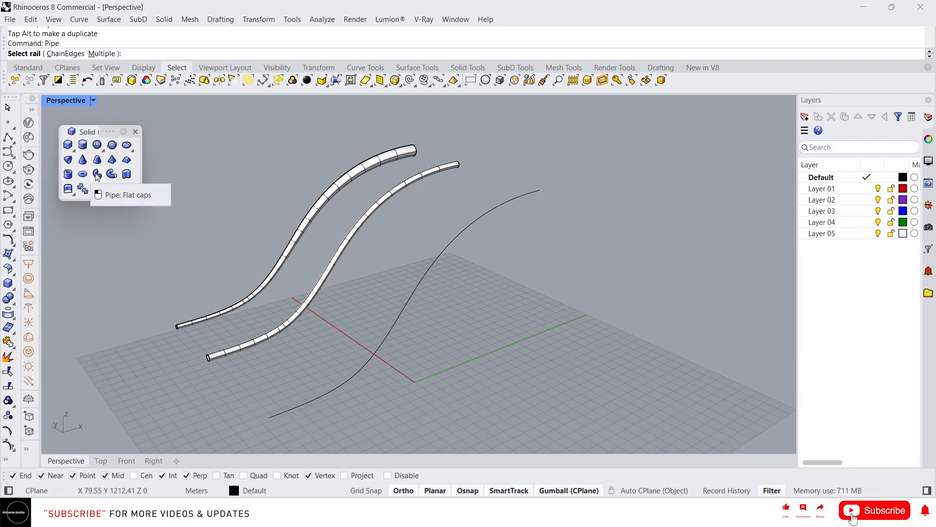
left_click(360, 364)
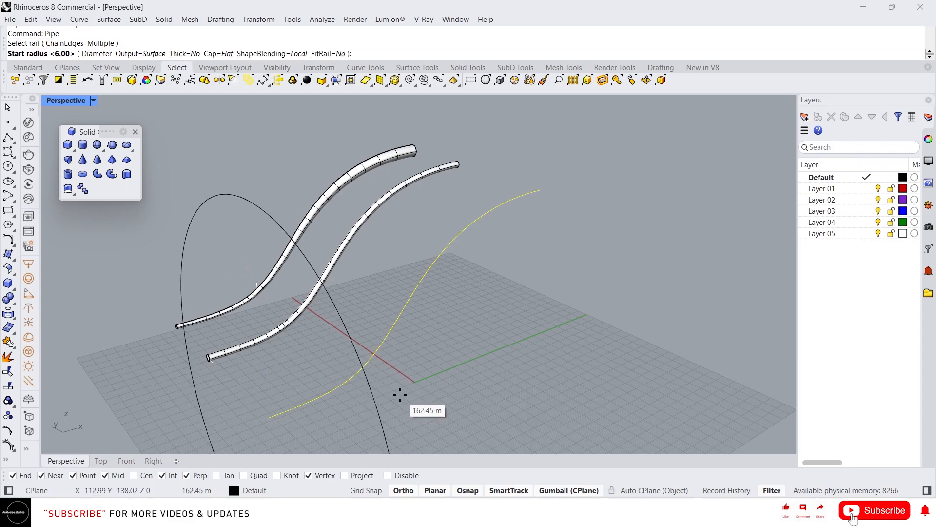
type("3")
key("Return")
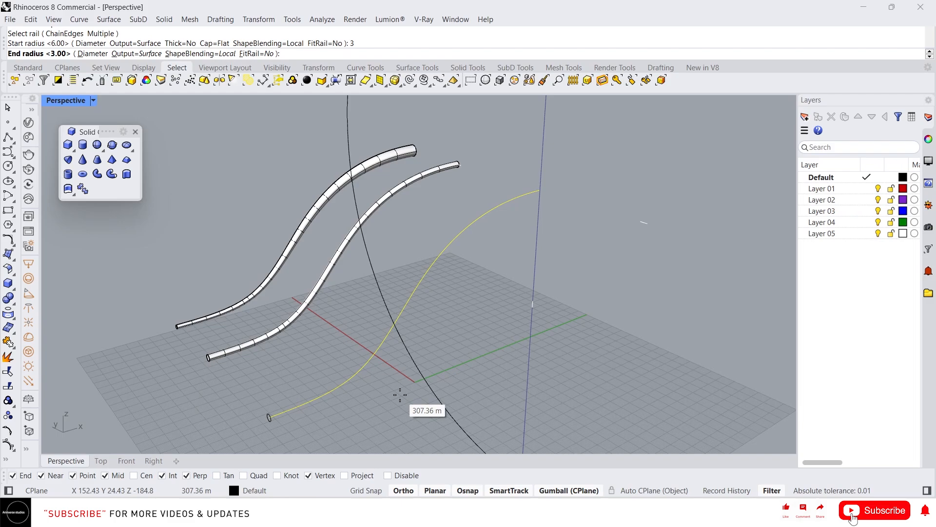
type("3")
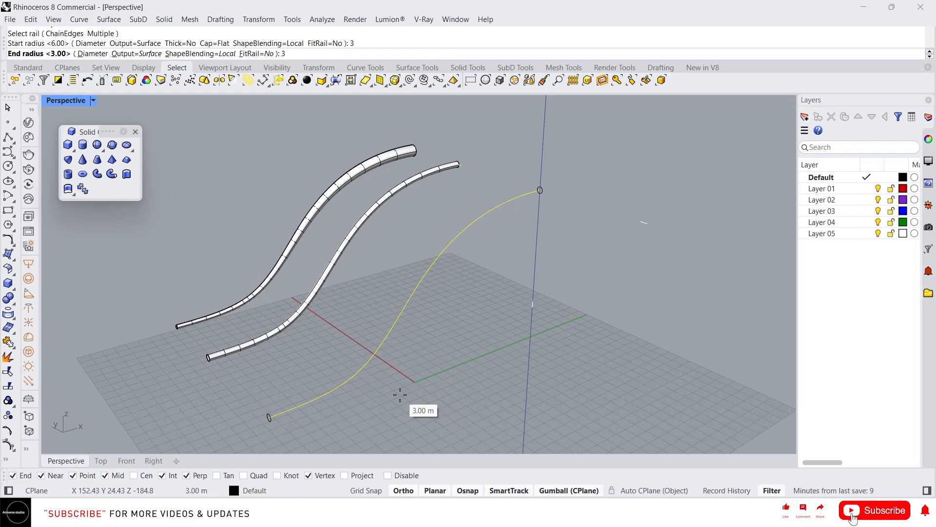
key("Return")
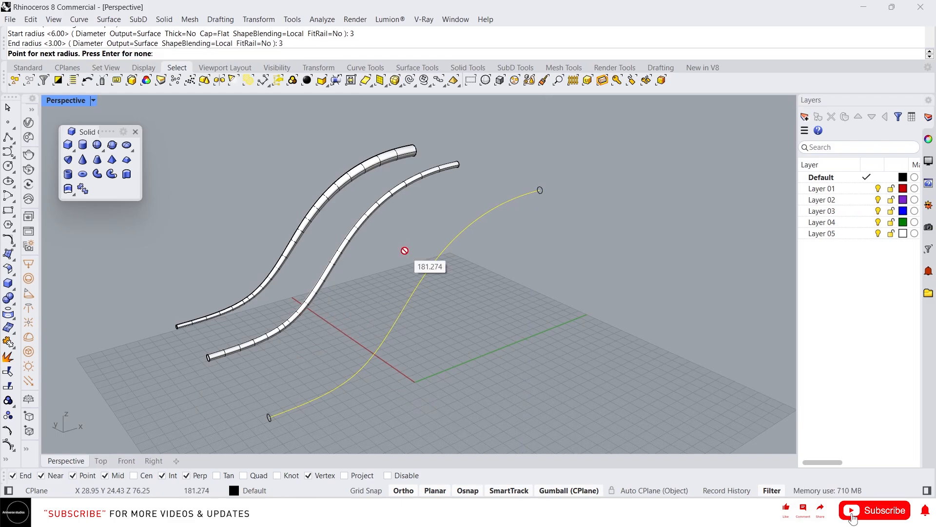
left_click(414, 291)
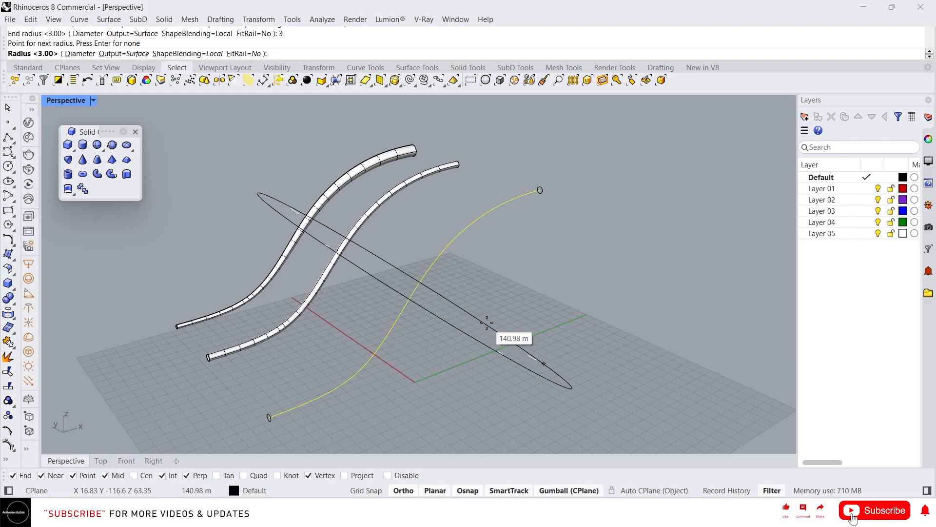
type("8")
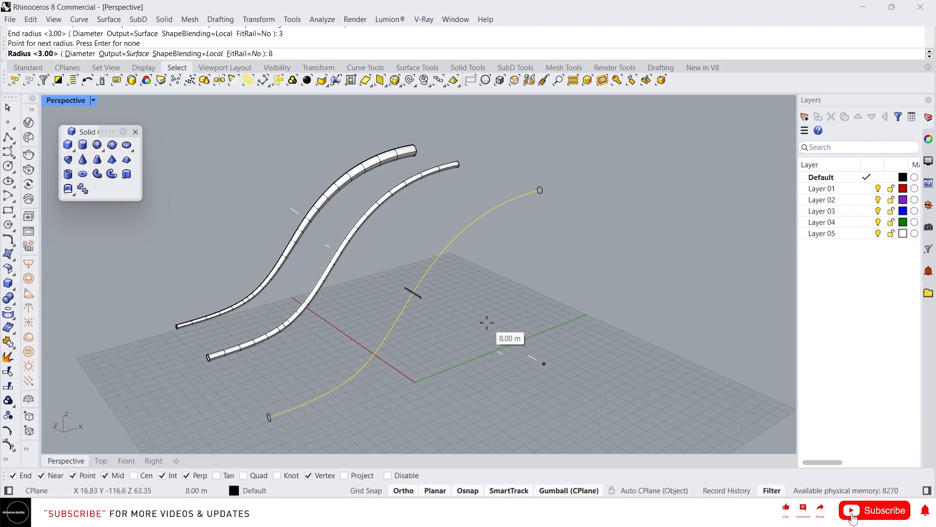
key("Return")
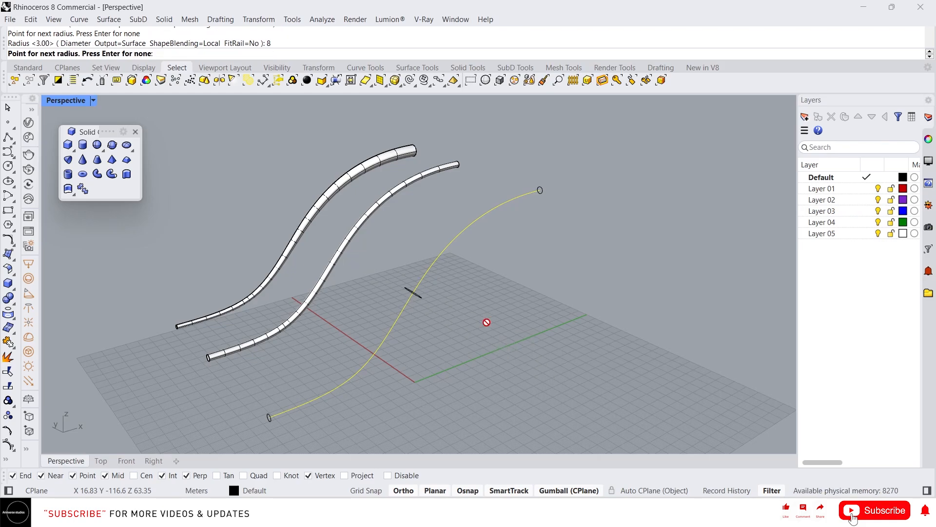
key("Return")
Step: Move the bulged pipe off its rail curve with the gizmo
right_click_drag(456, 308, 464, 332)
left_click(409, 297)
left_click_drag(393, 283, 348, 270)
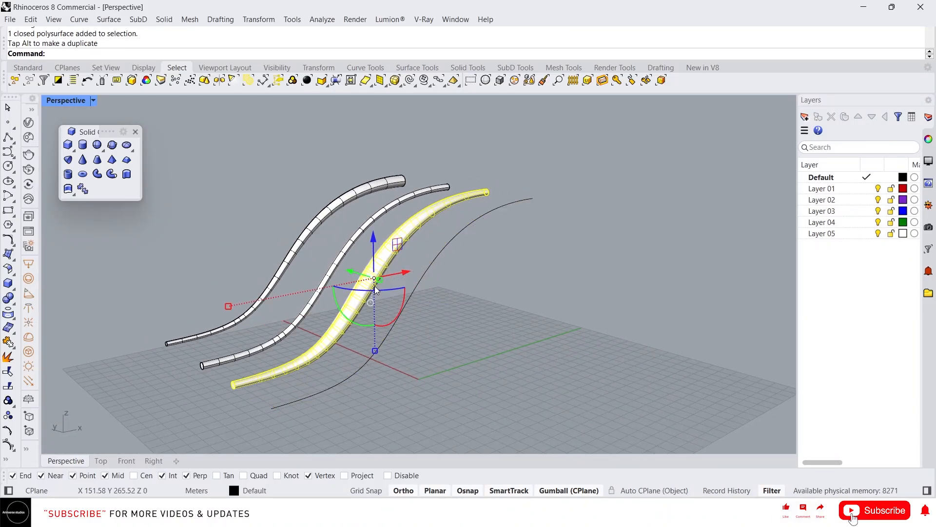
Step: Zoom in to examine the flat cap at the pipe's end
left_click(239, 365)
left_click(222, 330)
scroll(148, 350, "up", 9)
right_click_drag(218, 368, 247, 373)
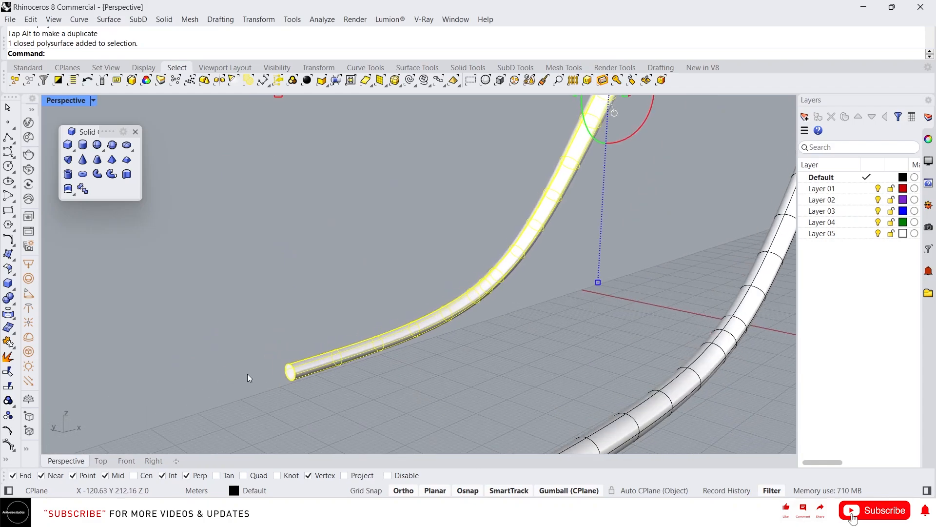
left_click(247, 373)
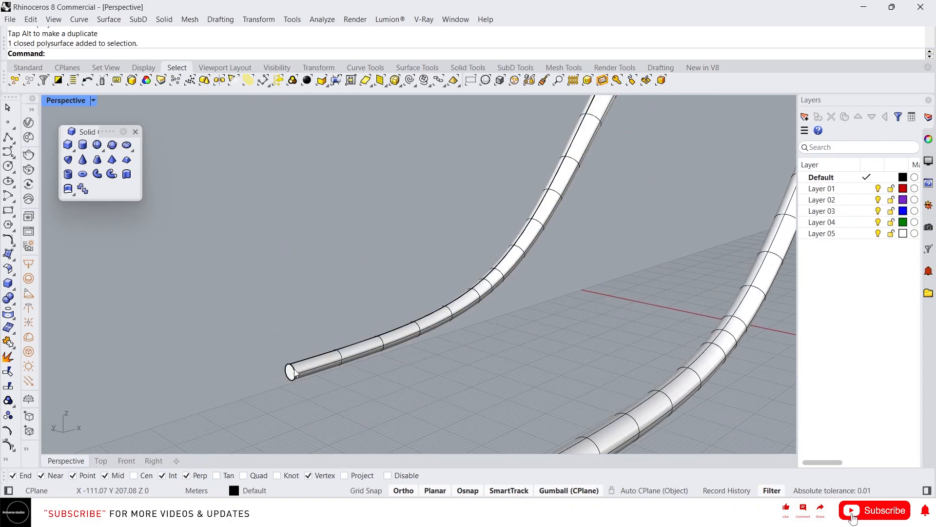
right_click_drag(299, 370, 256, 332)
scroll(256, 336, "down", 10)
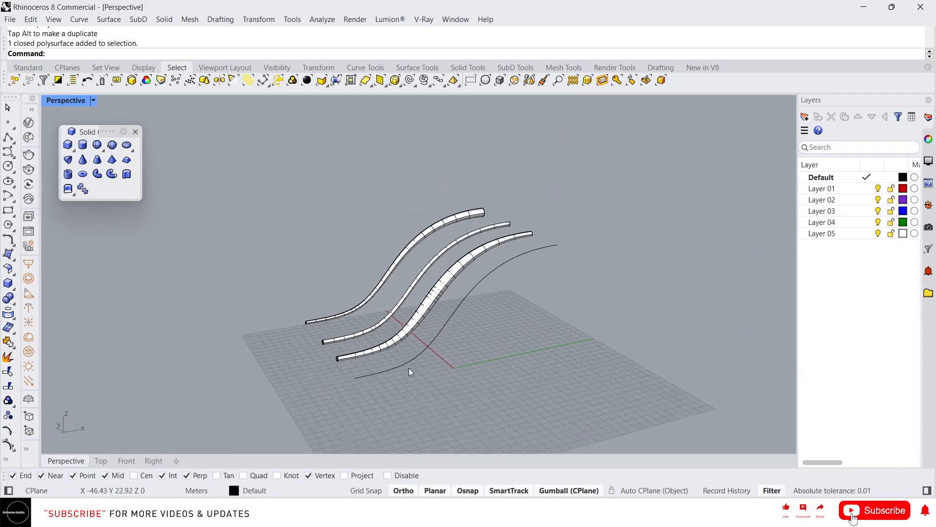
Step: Create a round-capped pipe along the curve with a start radius of 1 m and an end radius of 6 m
left_click(111, 174)
scroll(437, 335, "up", 3)
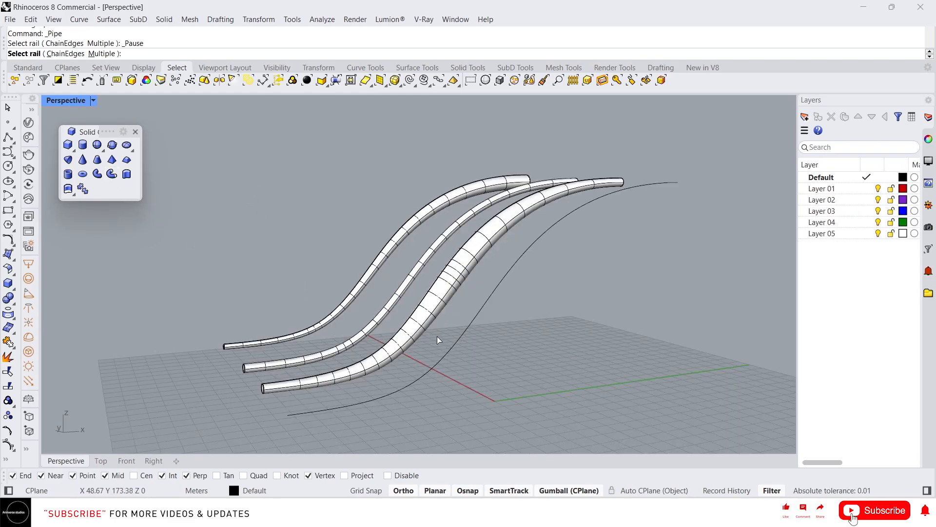
left_click(451, 344)
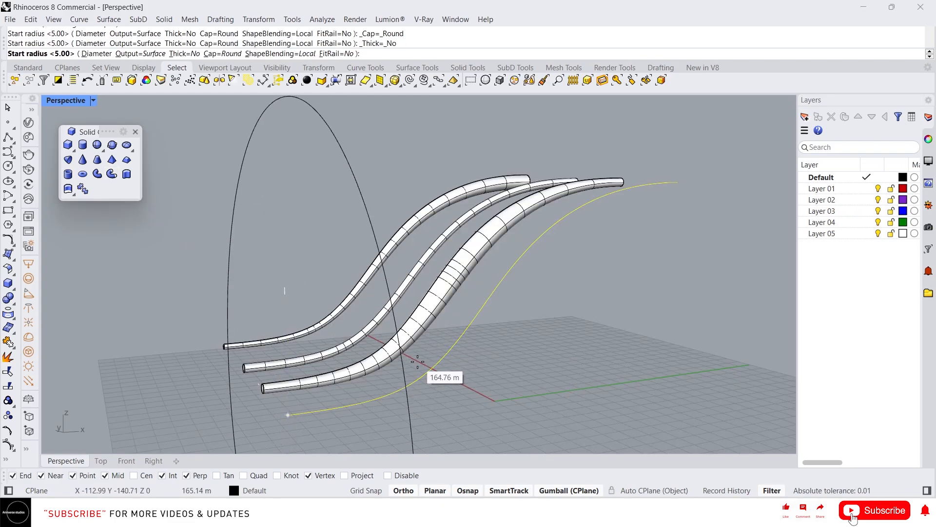
type("1")
key("Return")
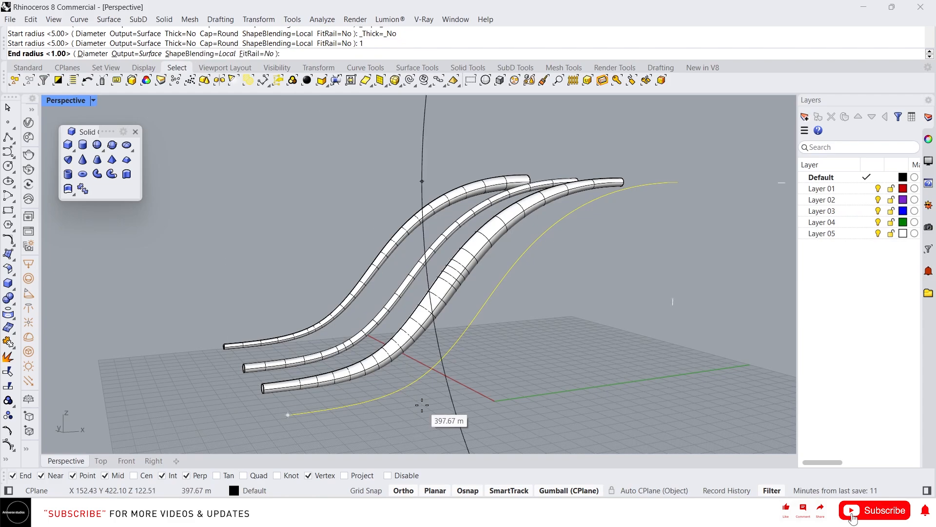
type("6")
key("Return")
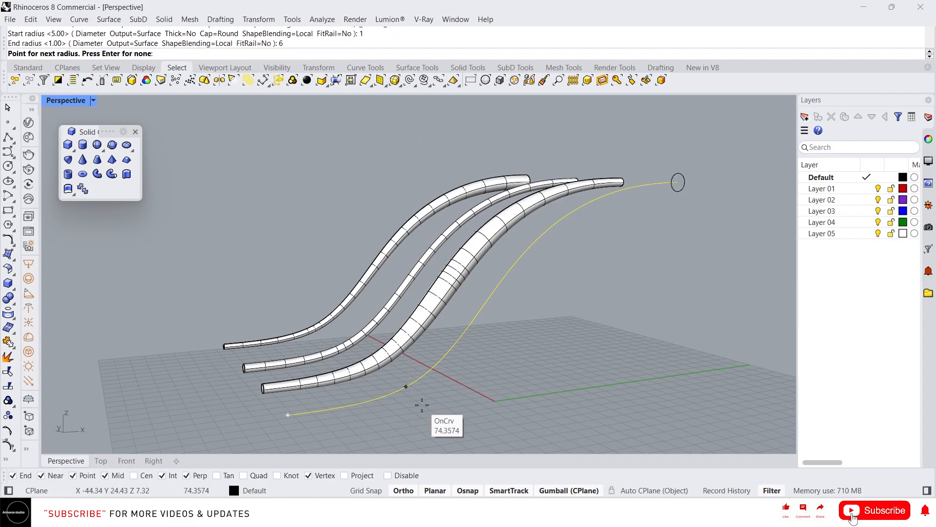
key("Return")
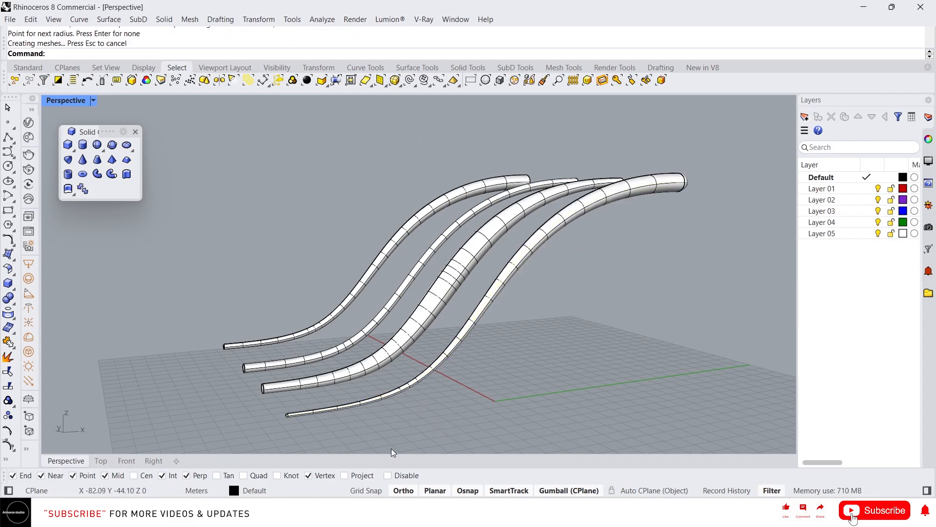
Step: Orbit and zoom around the round-capped pipe to examine its rounded ends
scroll(336, 357, "up", 5)
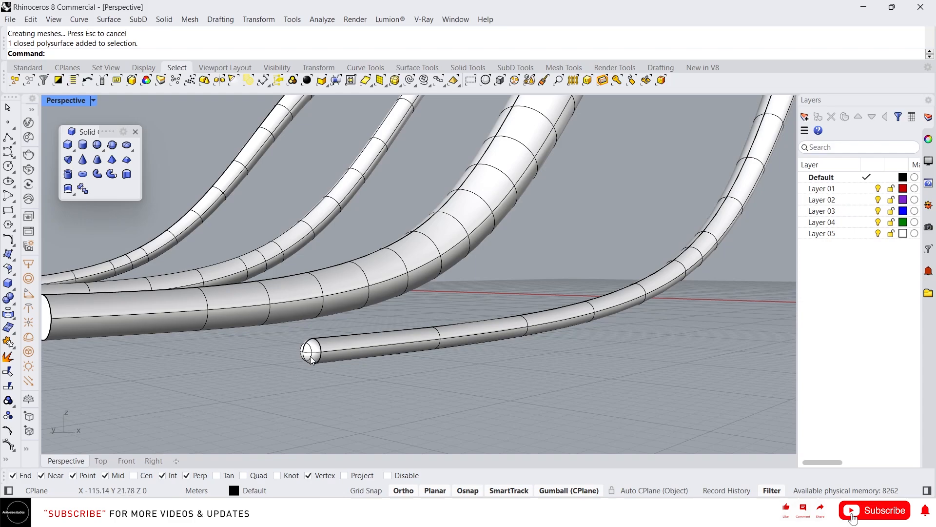
scroll(291, 359, "down", 8)
right_click_drag(393, 336, 555, 228)
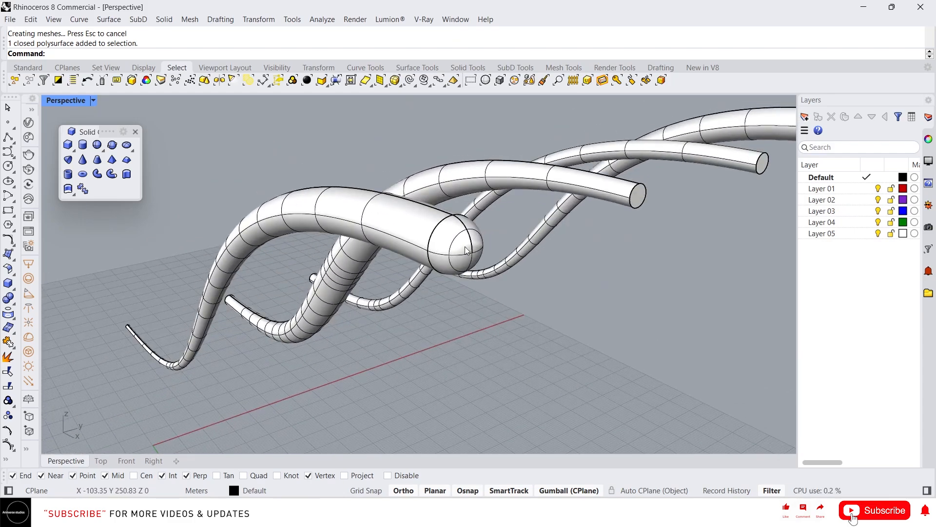
scroll(466, 248, "down", 3)
scroll(585, 227, "up", 5)
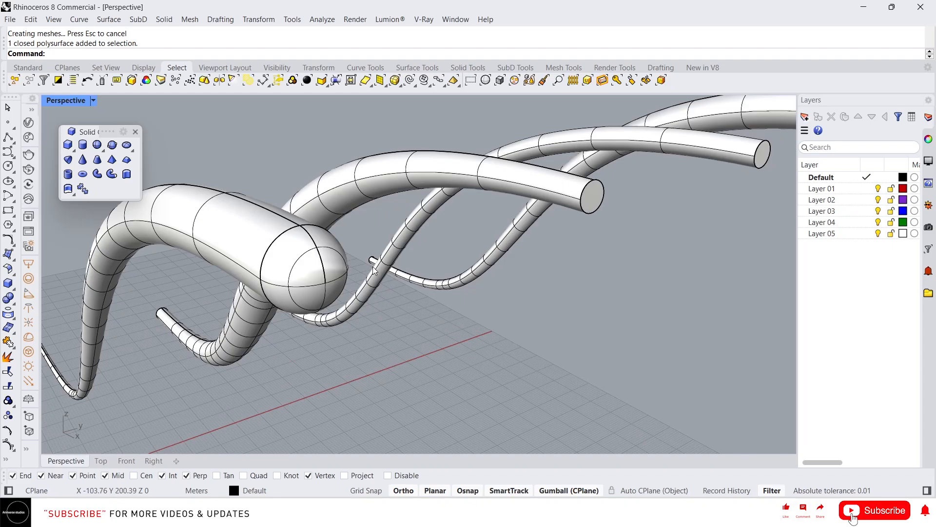
left_click(335, 270)
right_click_drag(273, 292, 554, 192)
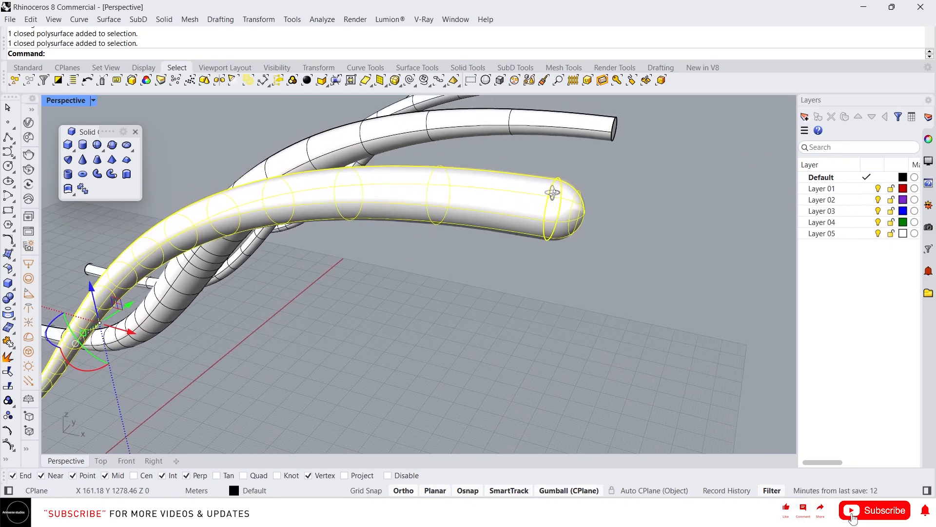
scroll(554, 196, "up", 2)
key("Escape")
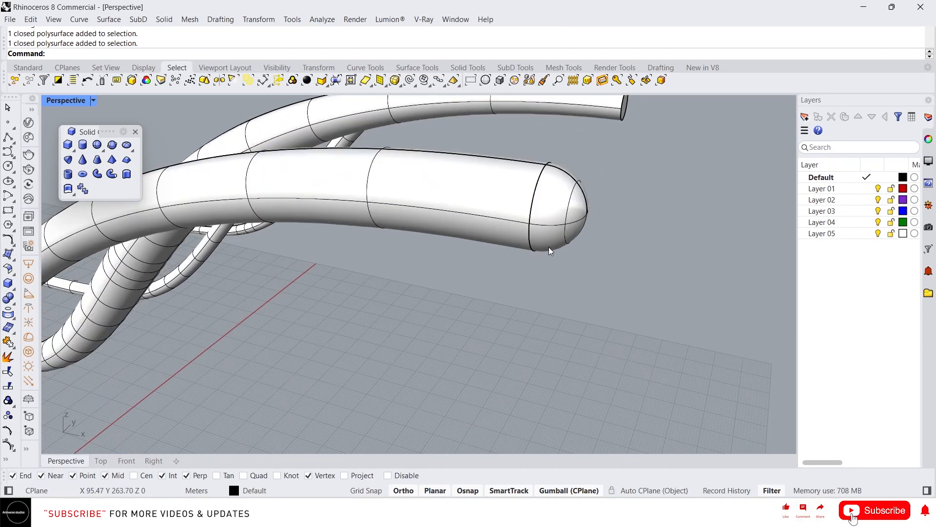
left_click(535, 221)
scroll(525, 253, "down", 8)
right_click_drag(380, 259, 475, 238)
scroll(475, 238, "down", 4)
scroll(302, 316, "up", 4)
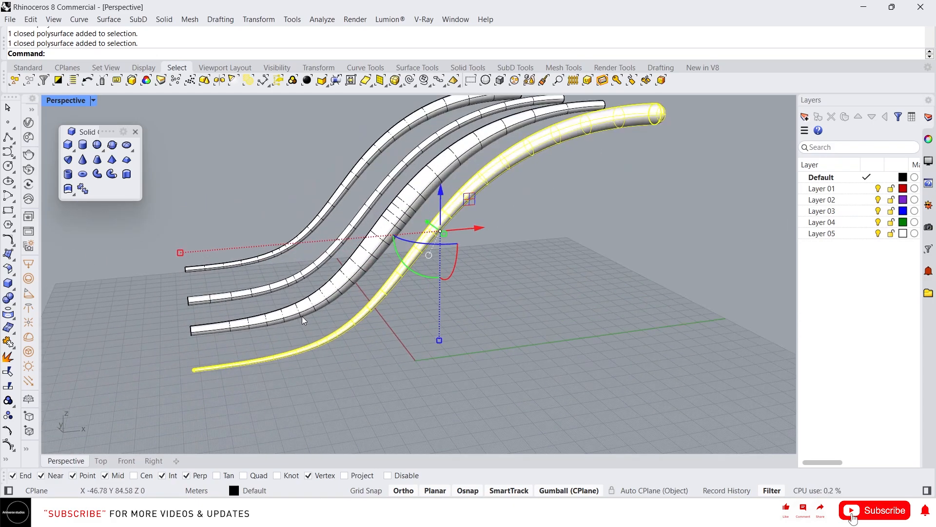
key("Escape")
right_click_drag(429, 323, 390, 233)
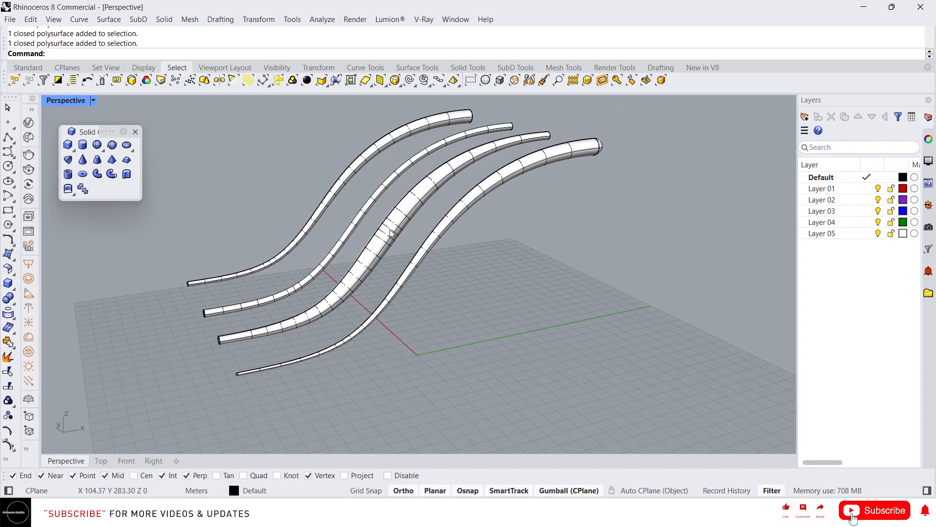